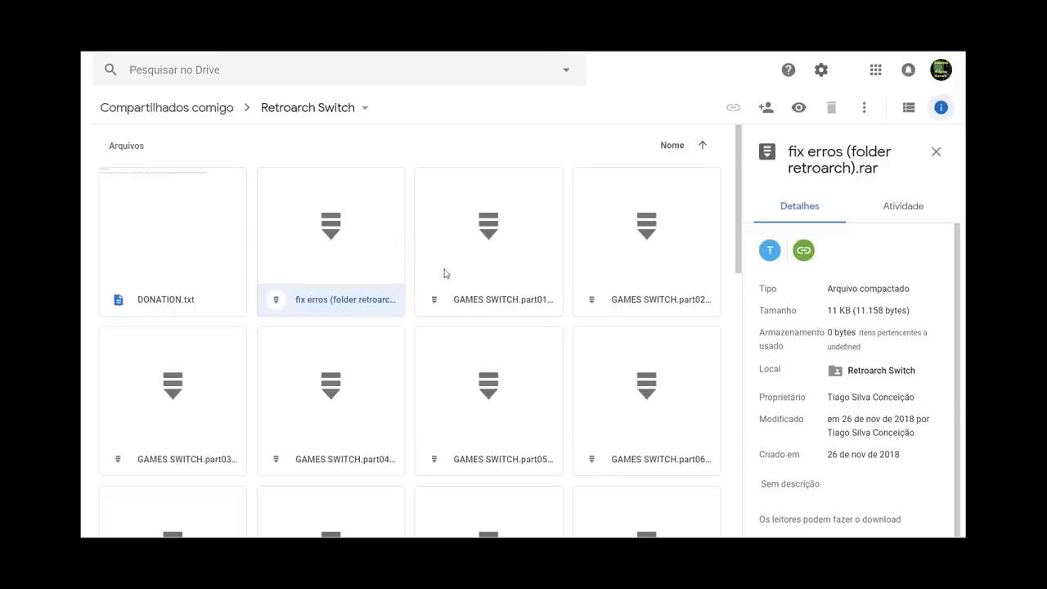
Examine the file details of GAMES SWITCH parts 01 to 04, 19 and 20 in the shared Retroarch Switch folder
click(492, 276)
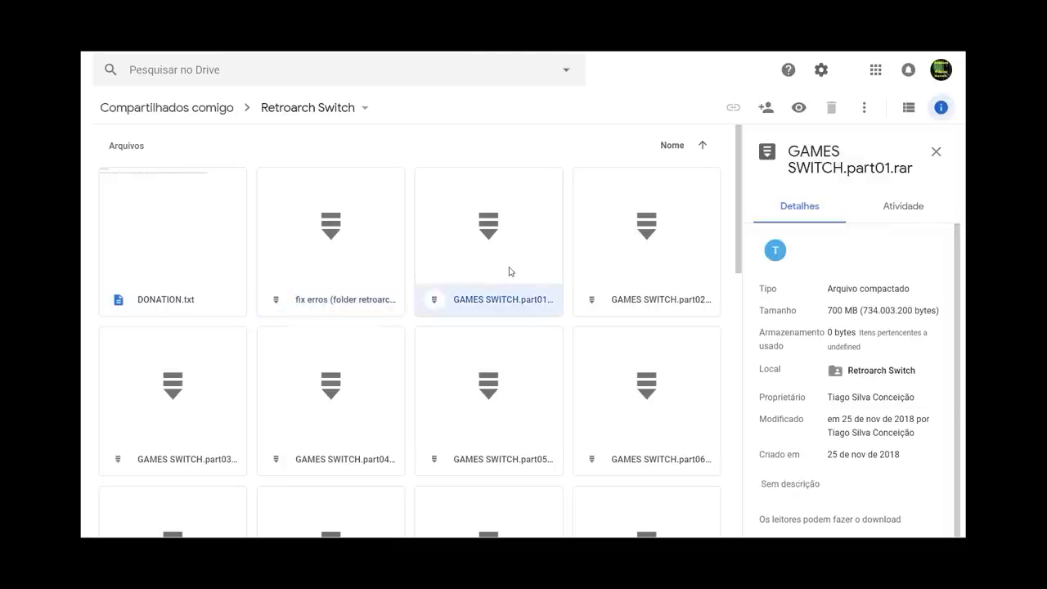
click(652, 285)
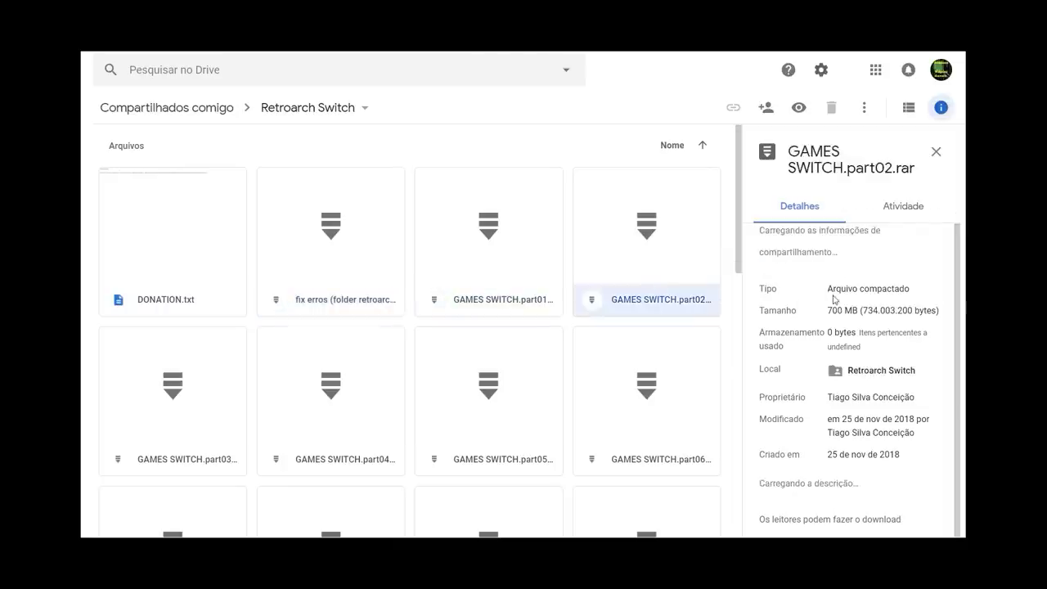
click(193, 421)
click(311, 429)
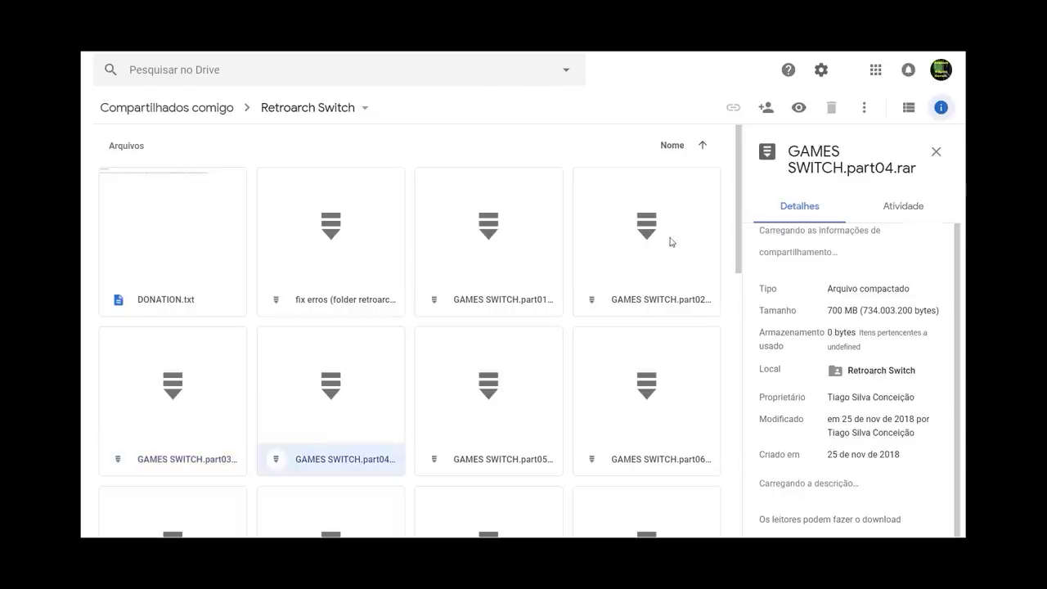
drag(743, 250, 774, 457)
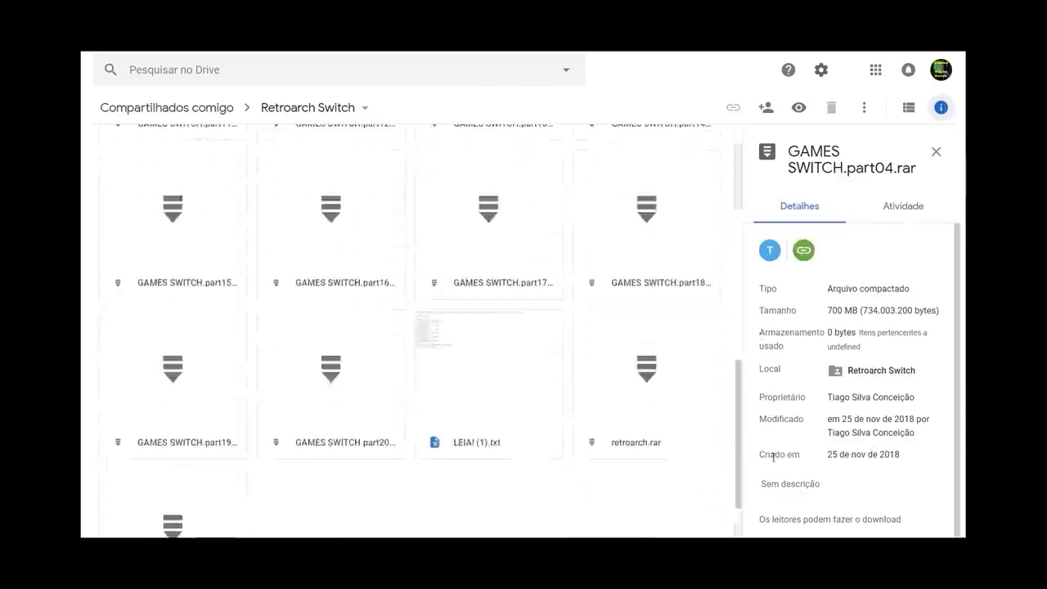
click(177, 396)
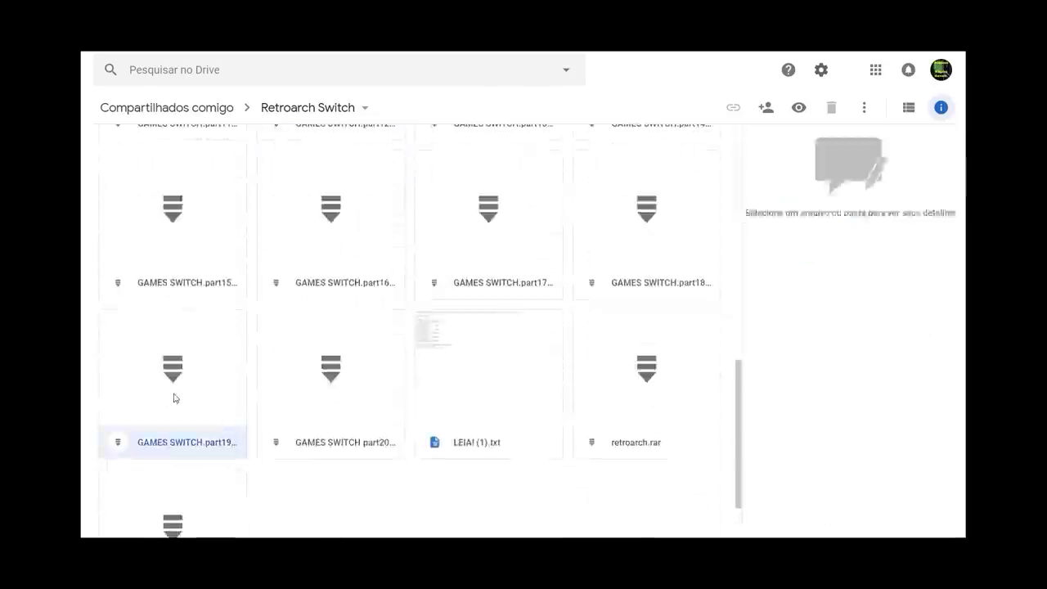
click(343, 376)
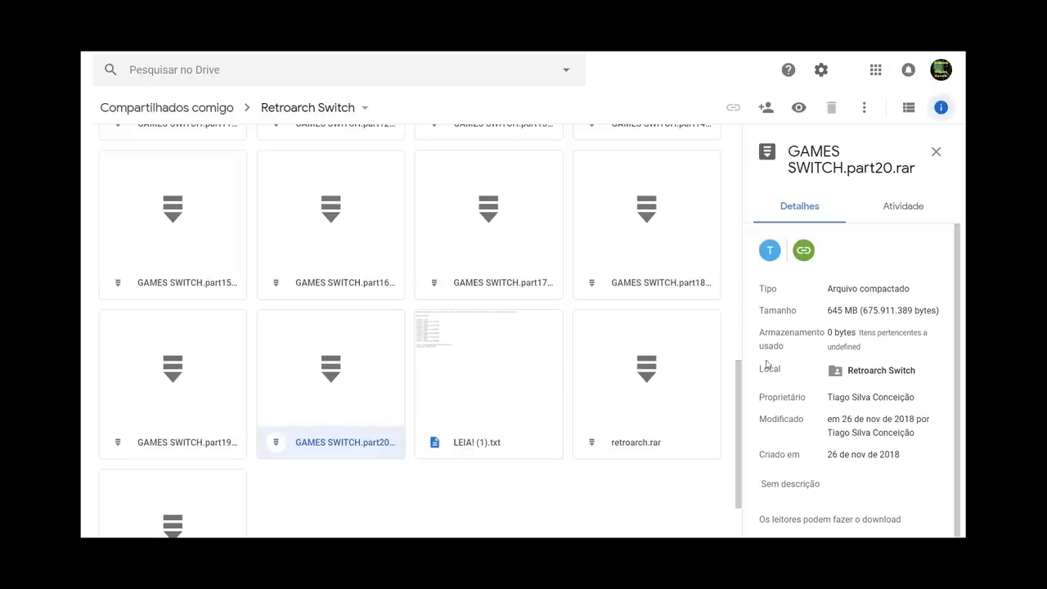
drag(739, 401, 778, 169)
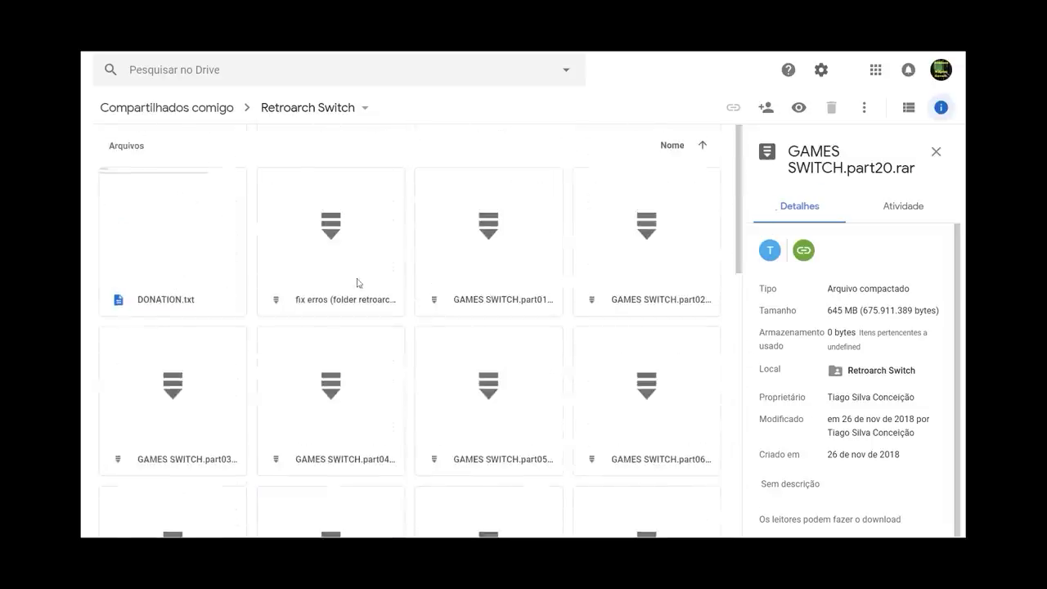
Download GAMES SWITCH.part01.rar from the shared folder, accepting the download without a virus check
click(501, 260)
right_click(502, 260)
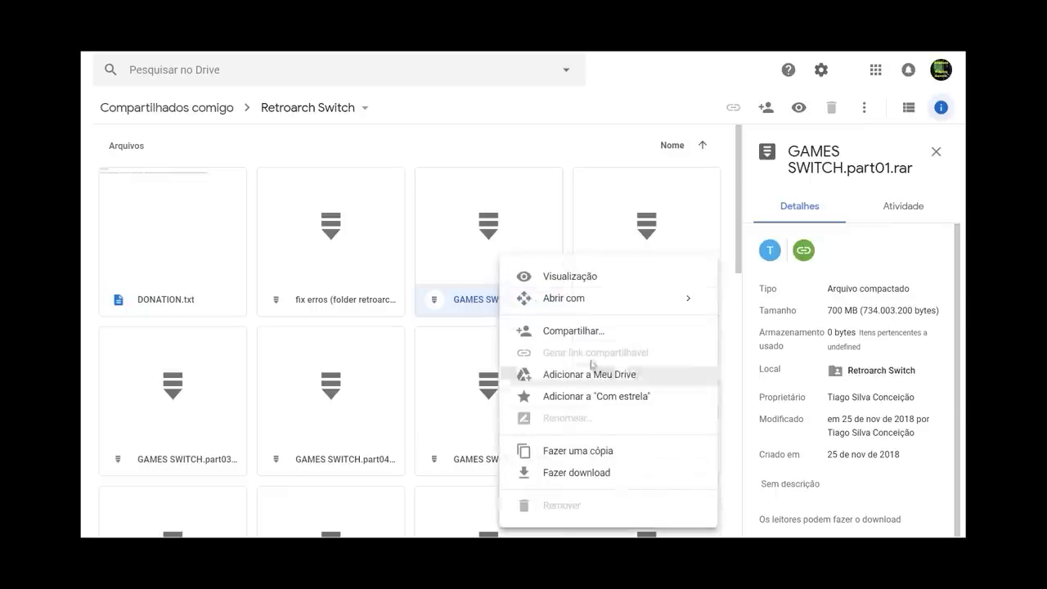
click(597, 474)
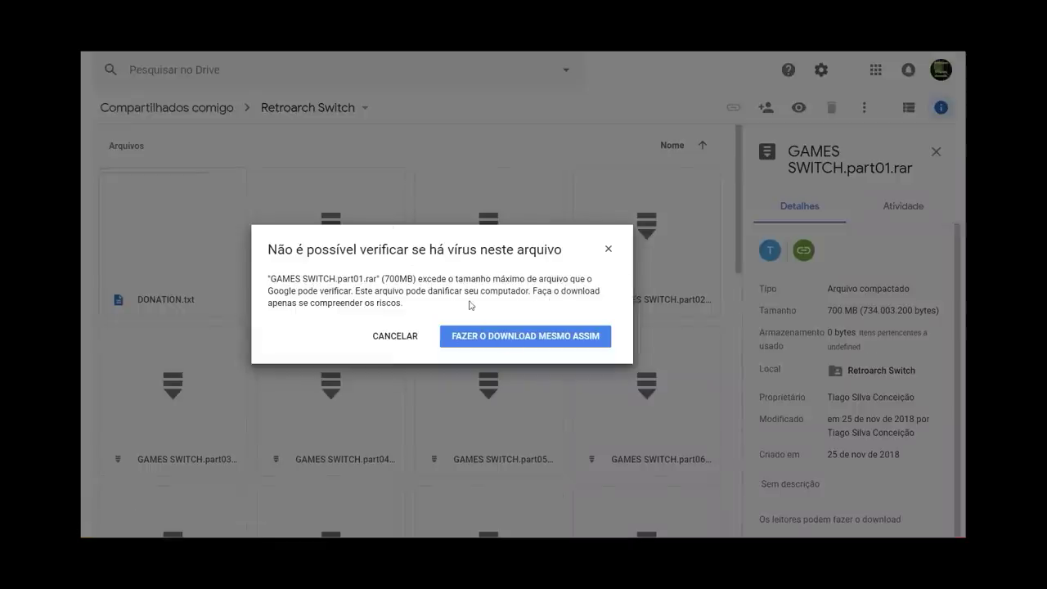
click(545, 336)
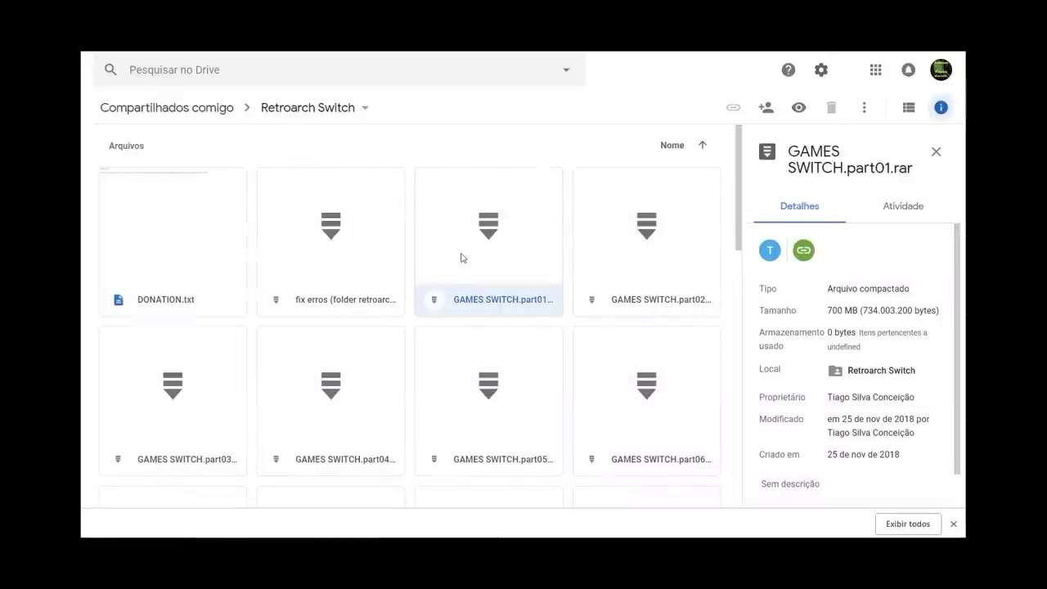
Download GAMES SWITCH.part02.rar from the shared folder, accepting the download without a virus check
click(656, 258)
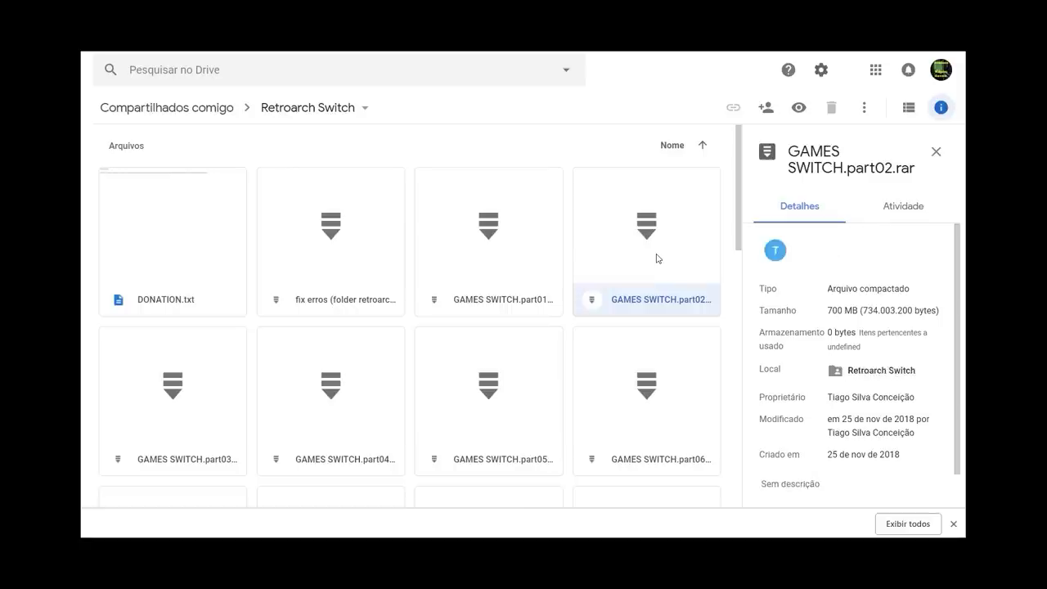
right_click(656, 258)
click(702, 448)
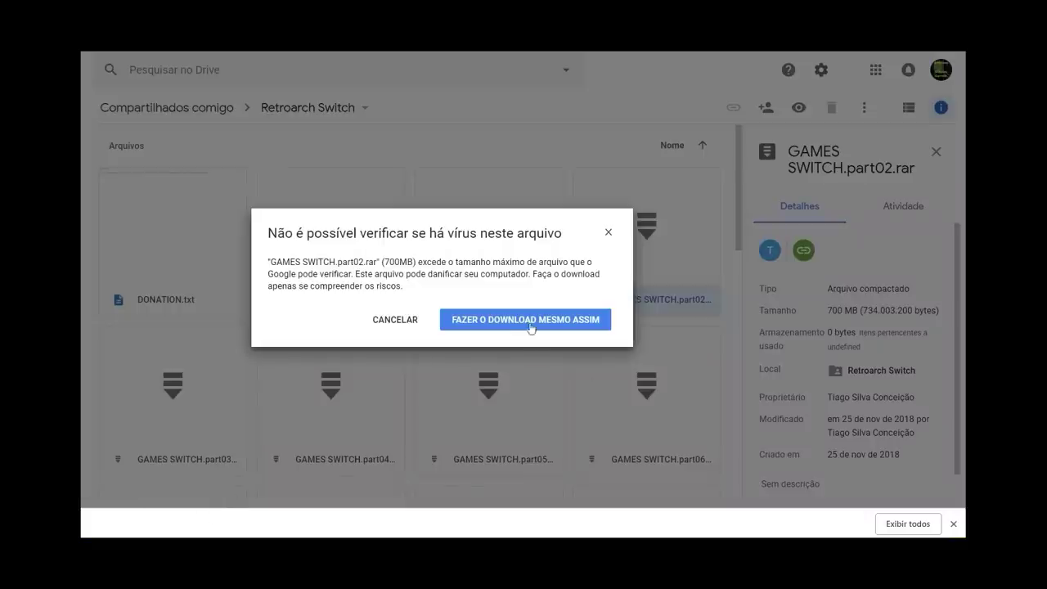
click(528, 320)
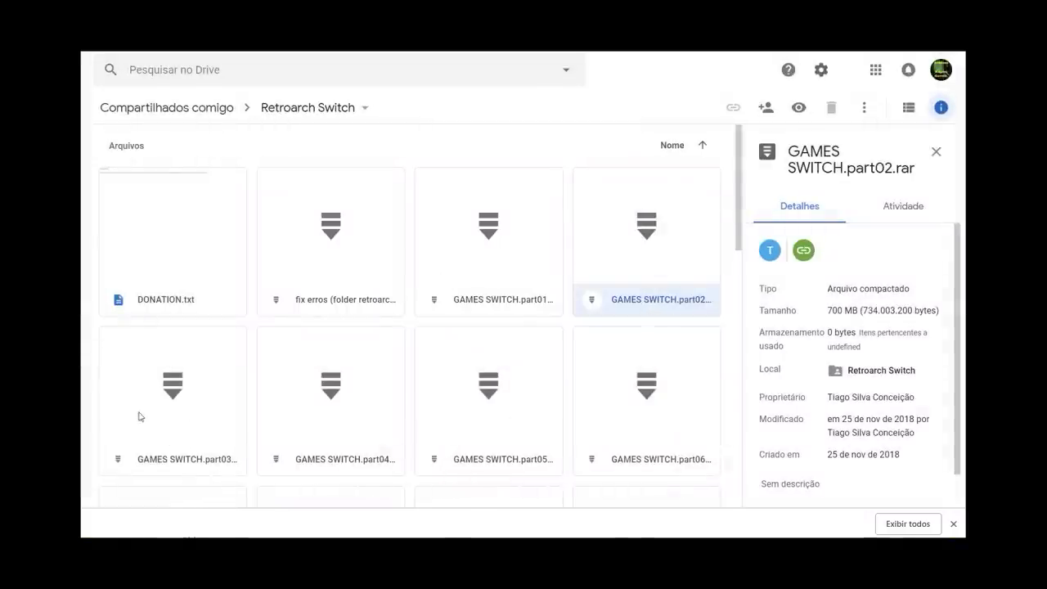
click(227, 415)
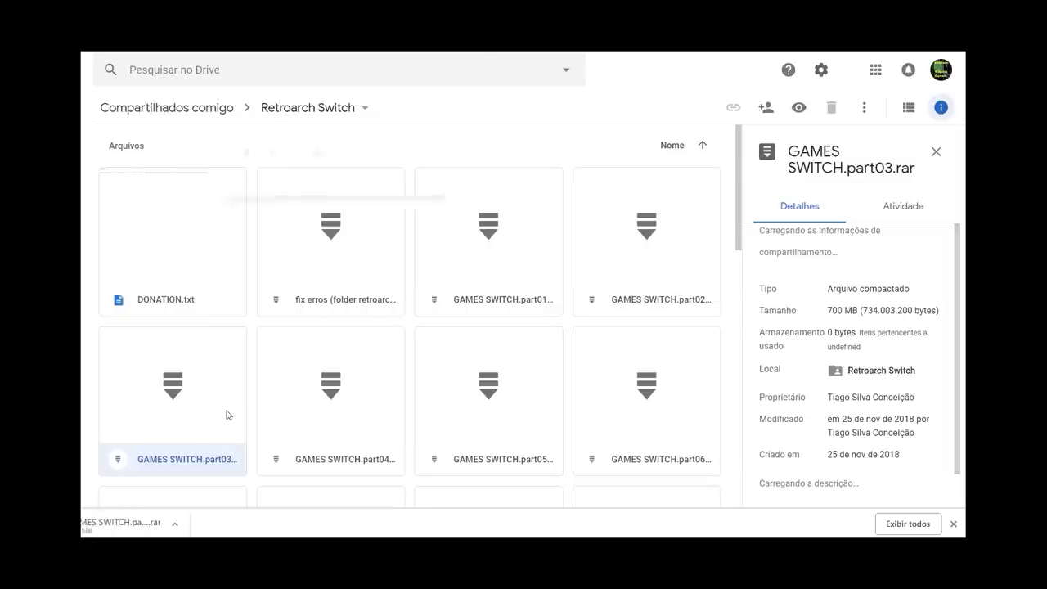
right_click(227, 415)
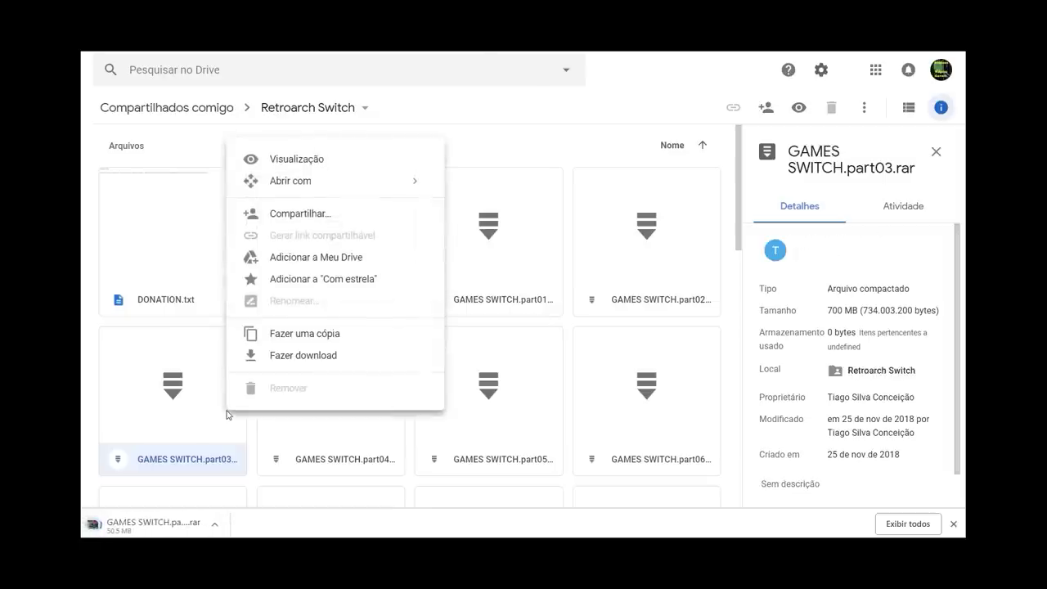
click(661, 91)
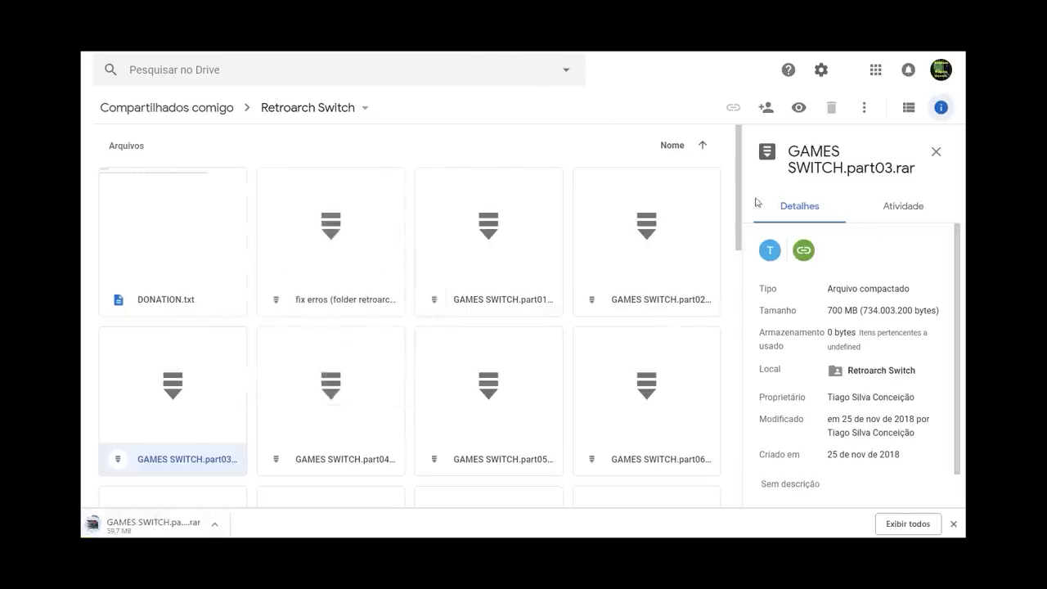
Download the text file LEIA! (1).txt from the end of the shared folder
drag(741, 214, 792, 456)
click(324, 309)
click(499, 301)
right_click(499, 303)
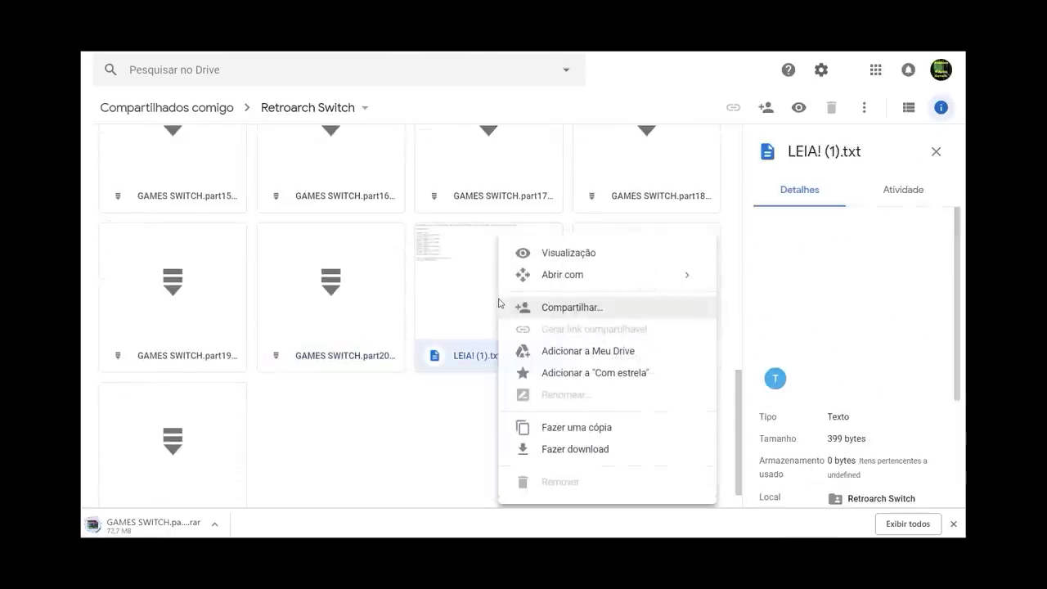
click(578, 449)
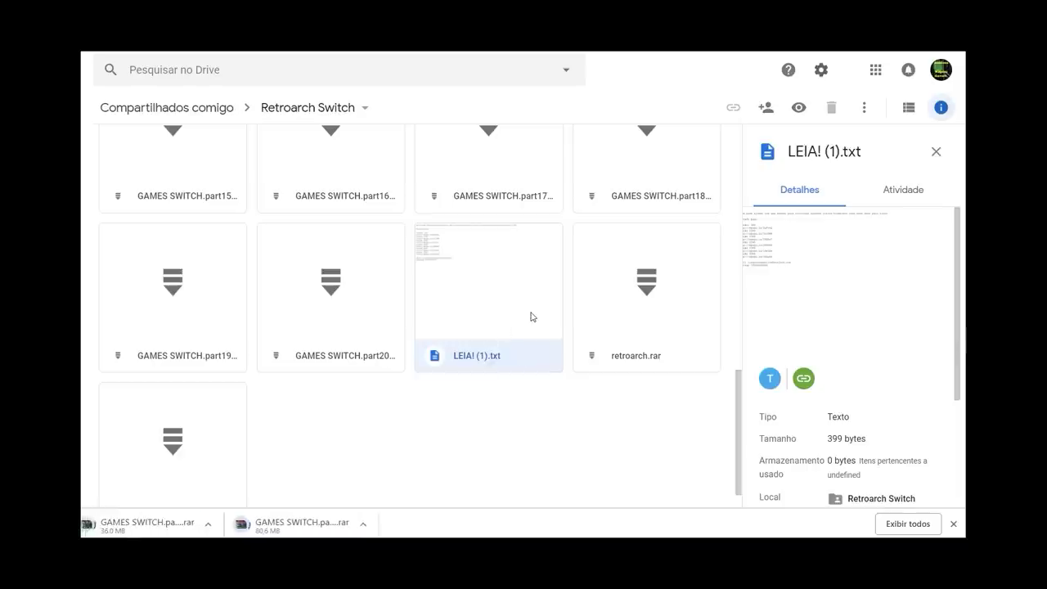
Download retroarch.rar from the shared folder
click(670, 323)
right_click(670, 323)
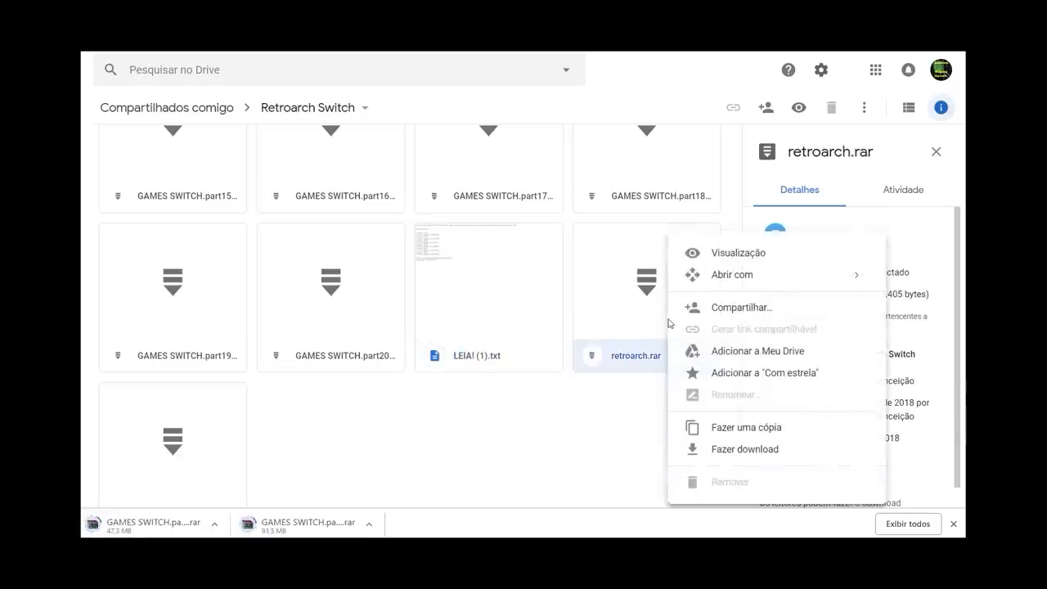
click(710, 448)
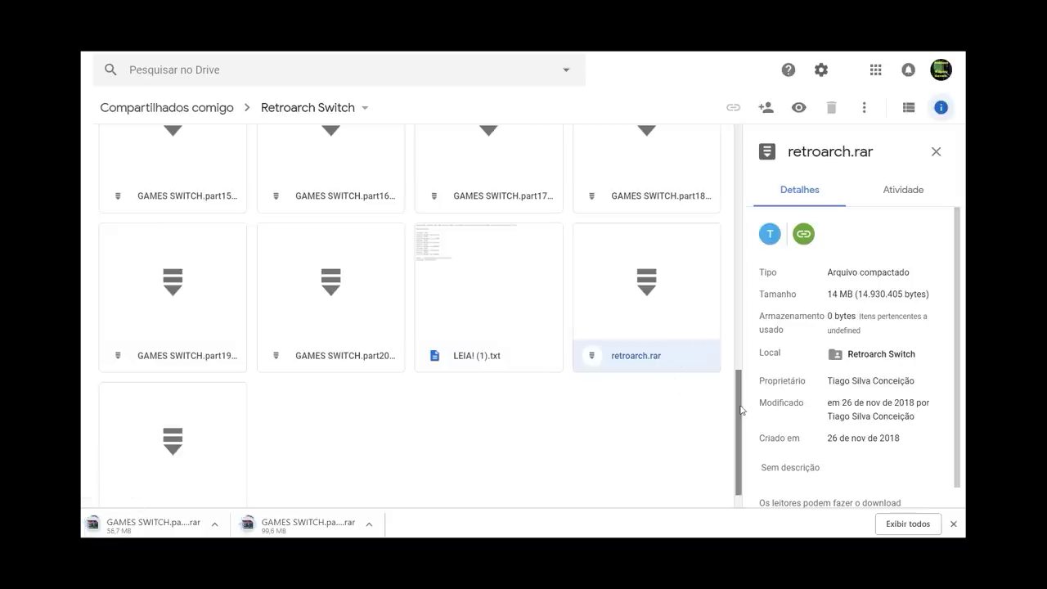
Review the folder's files from GAMES SWITCH.part01.rar through part20, LEIA! (1).txt and retroarch.rar to shaders.rar
scroll(507, 425, down, 1)
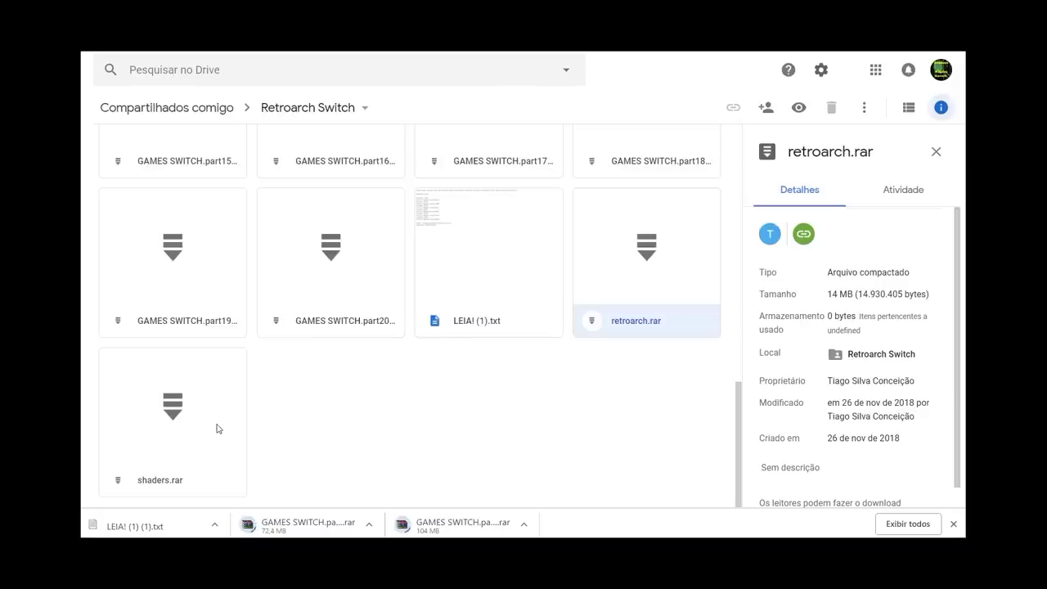
scroll(218, 427, up, 10)
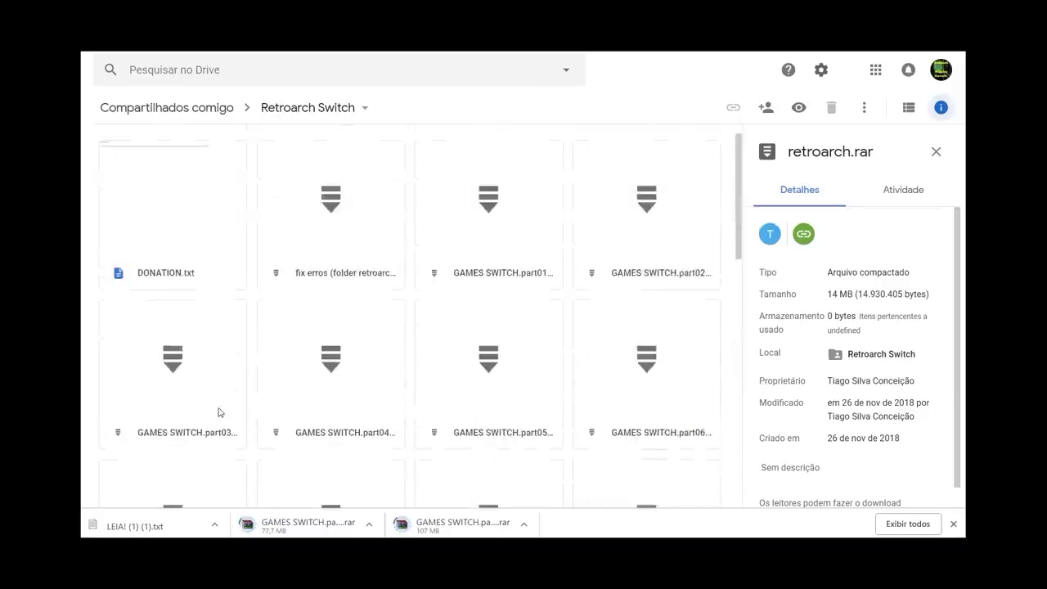
click(507, 276)
scroll(712, 241, down, 7)
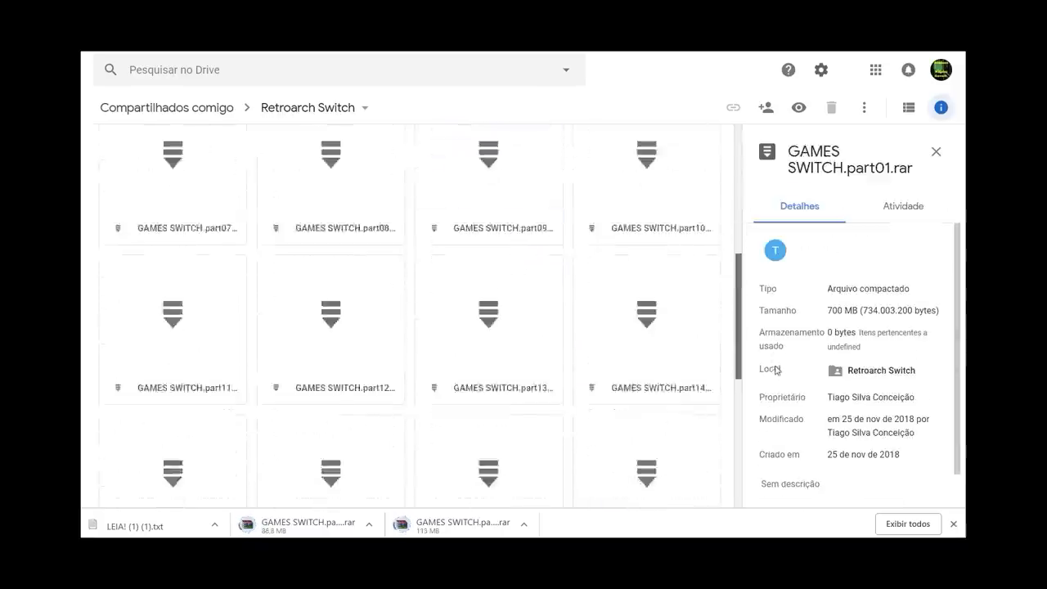
scroll(486, 402, down, 1)
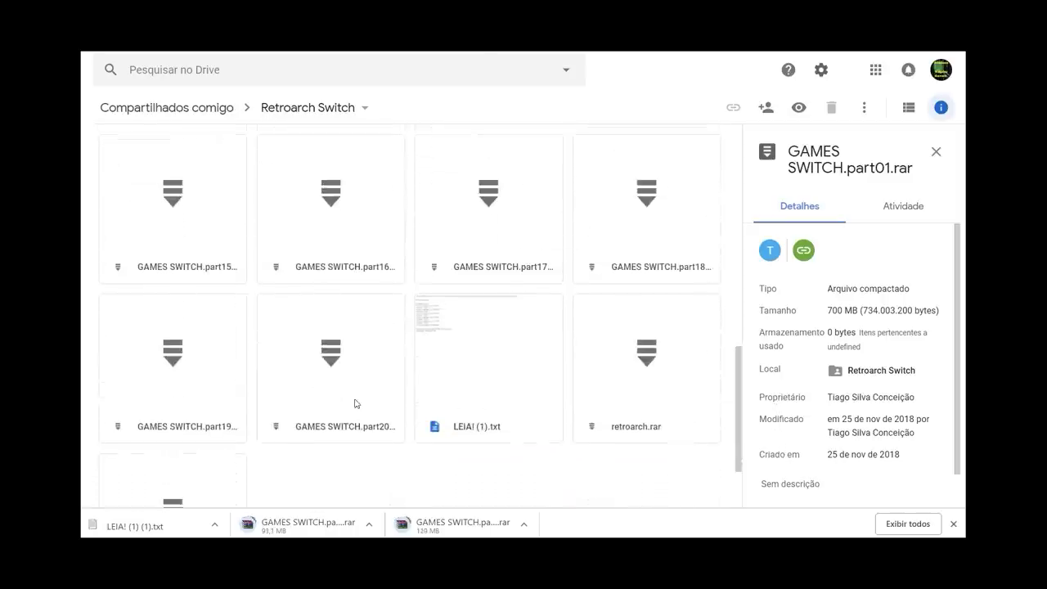
click(355, 401)
click(499, 403)
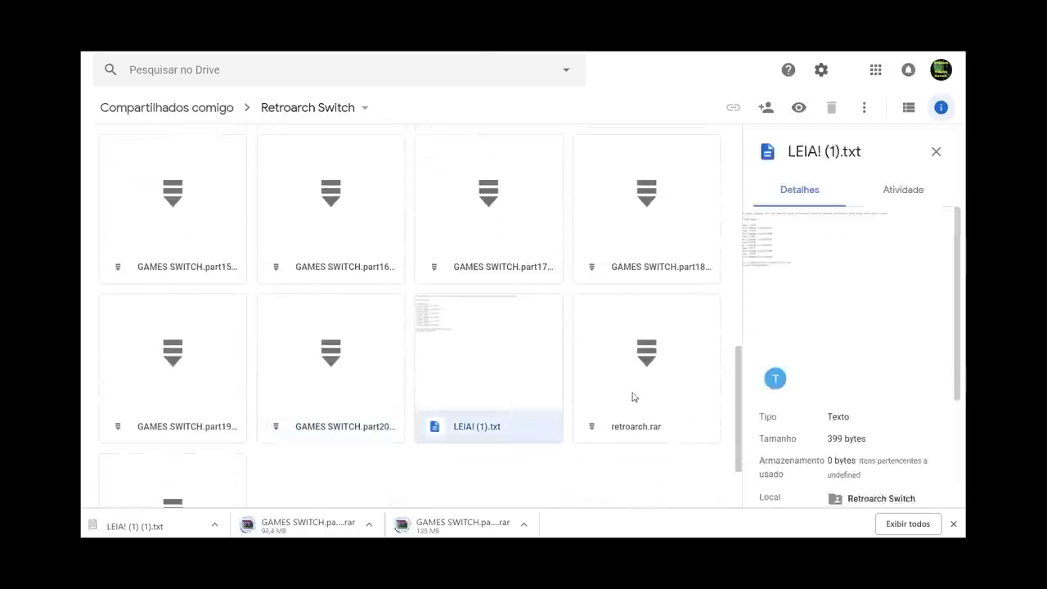
click(630, 397)
scroll(735, 430, down, 2)
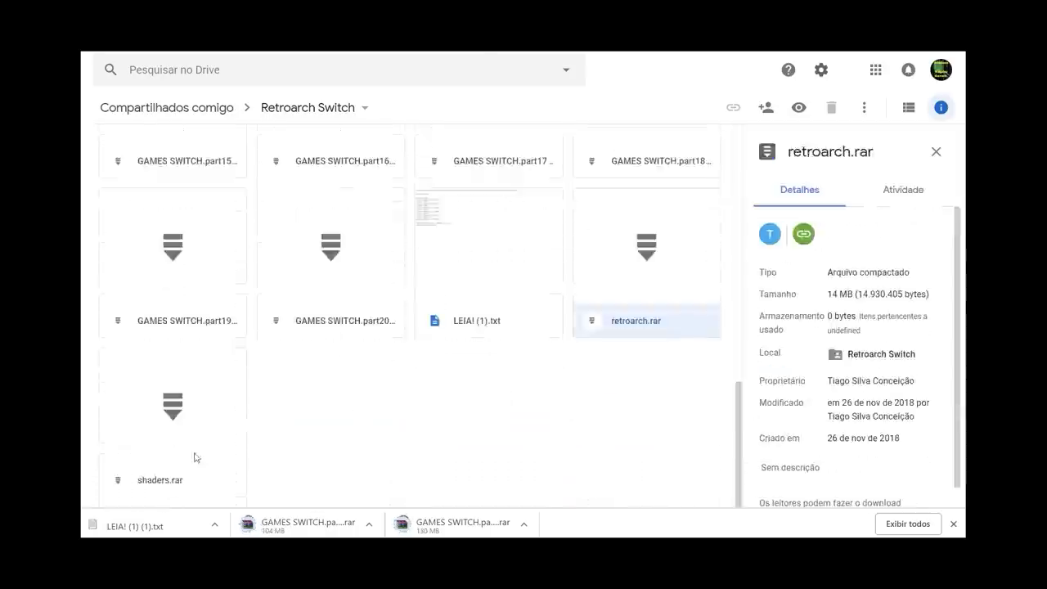
drag(738, 434, 739, 176)
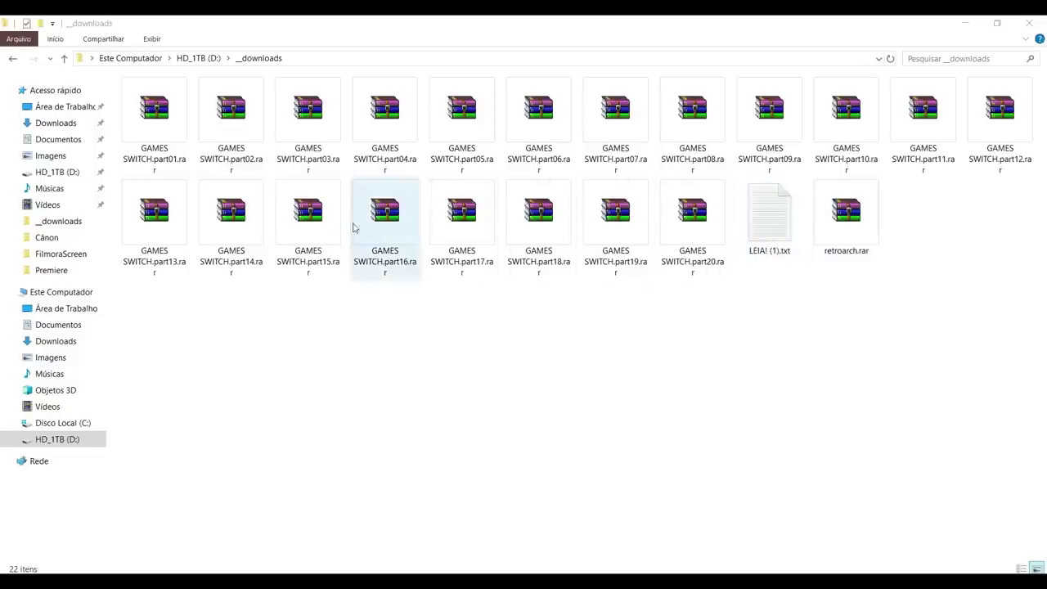
Check the combined size of all files in the D:\__downloads folder in File Explorer
drag(163, 317, 1007, 102)
right_click(778, 115)
click(868, 340)
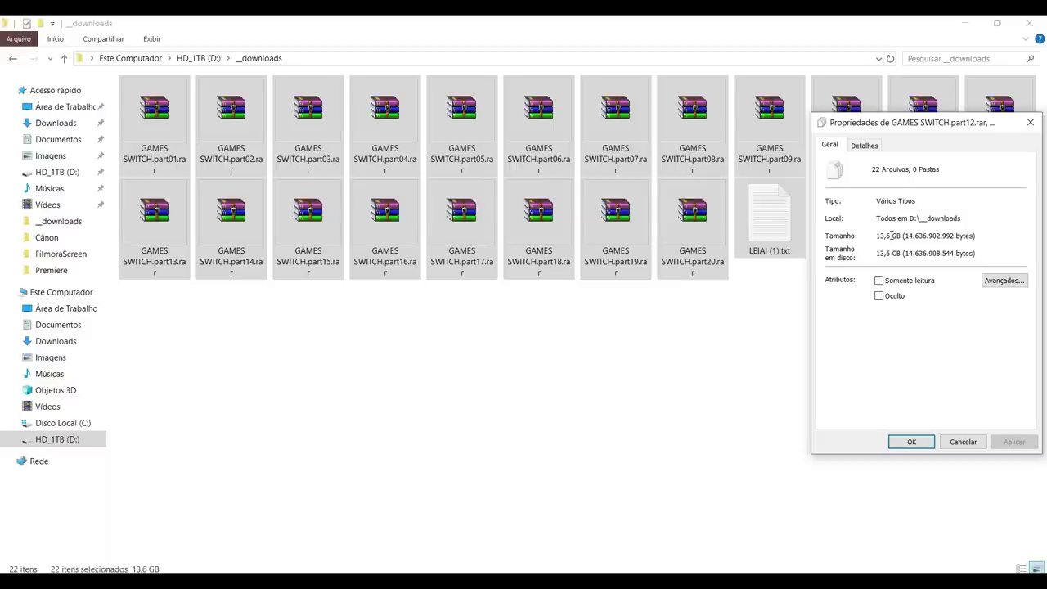
click(1032, 123)
click(697, 392)
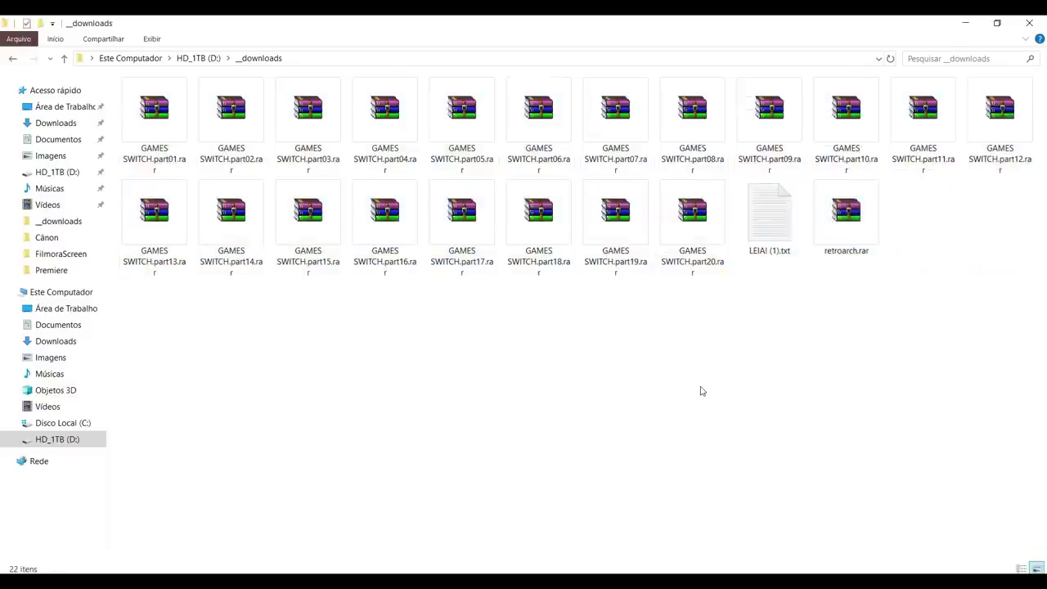
Read the donation information in LEIA! (1).txt and close the file
double_click(777, 225)
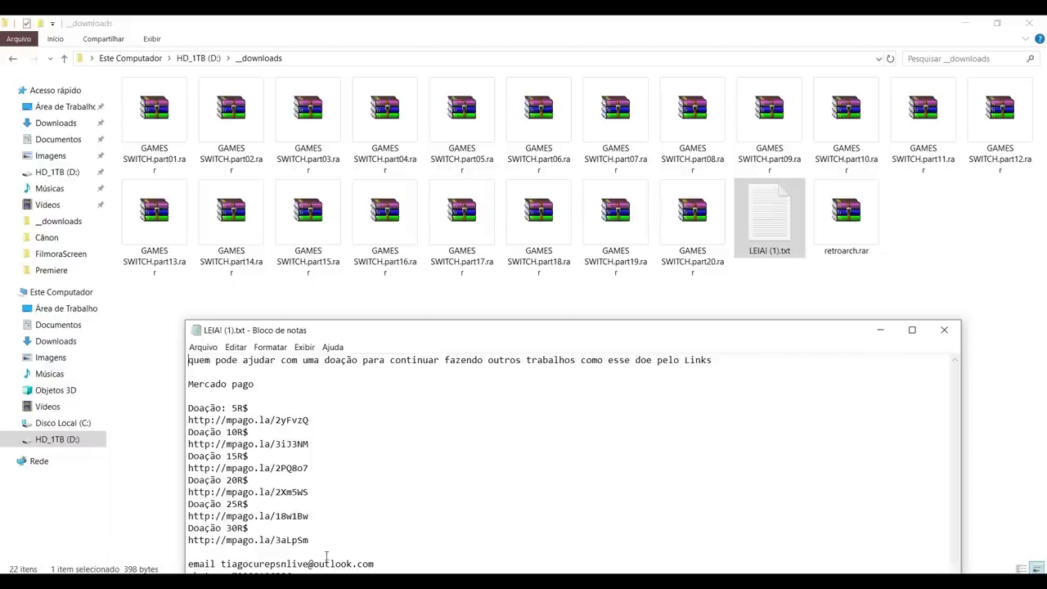
click(950, 334)
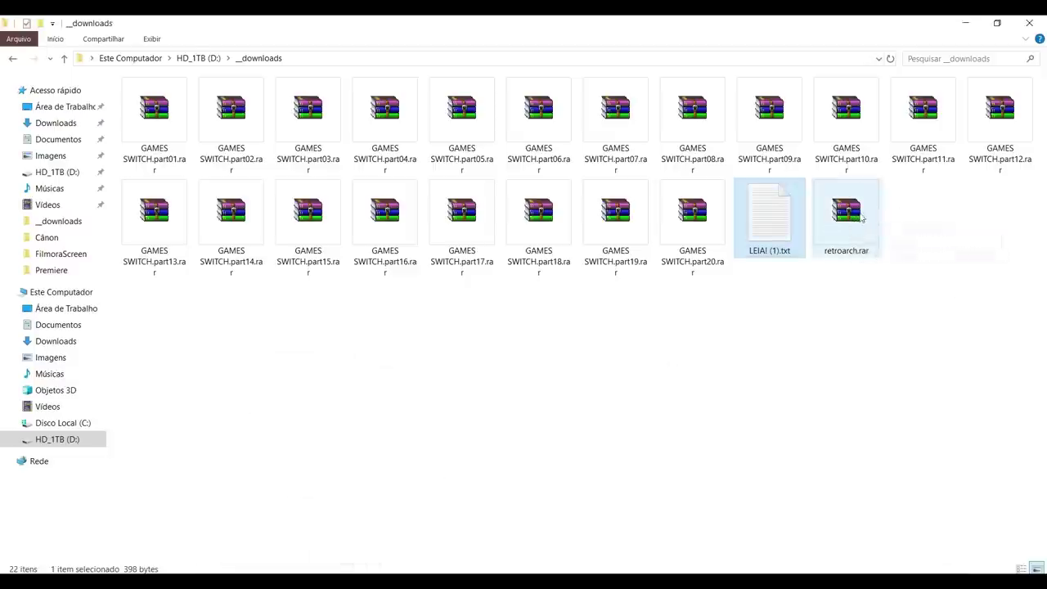
Extract retroarch.rar to D:\__downloads\retroarch and close the archive
click(858, 218)
double_click(858, 217)
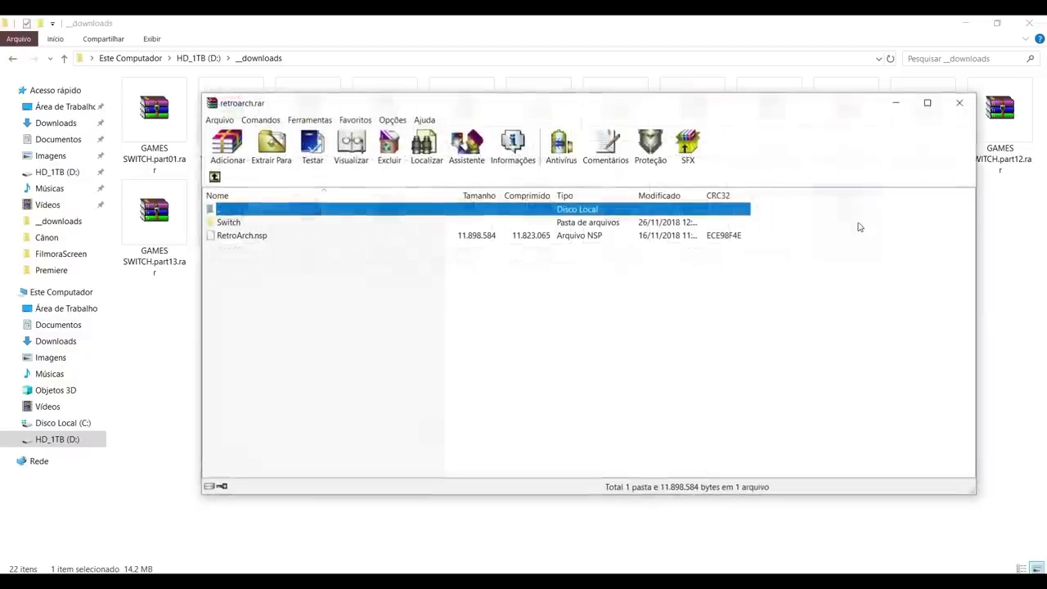
click(271, 146)
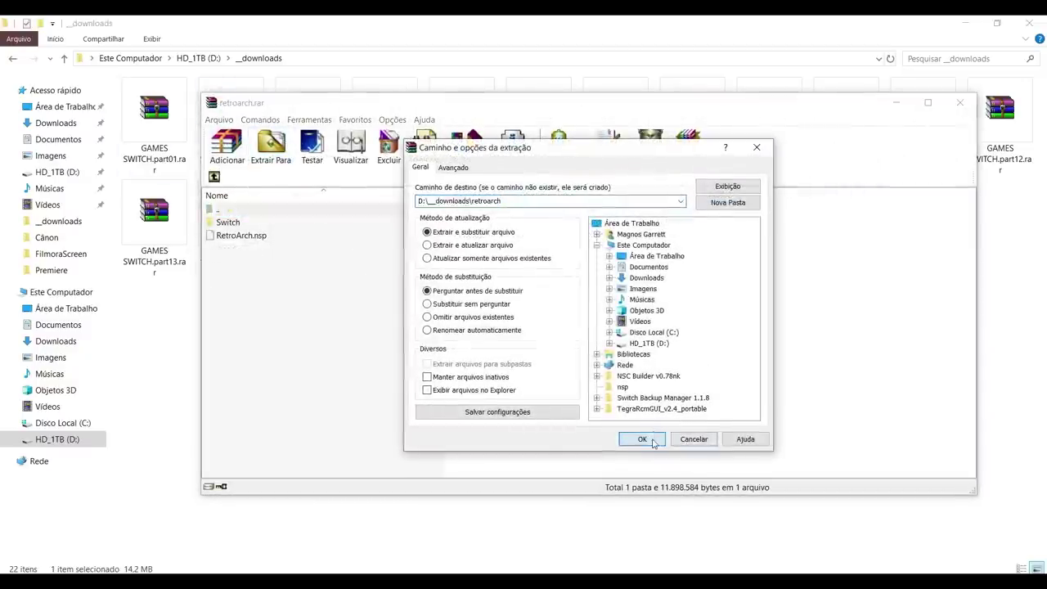
click(637, 438)
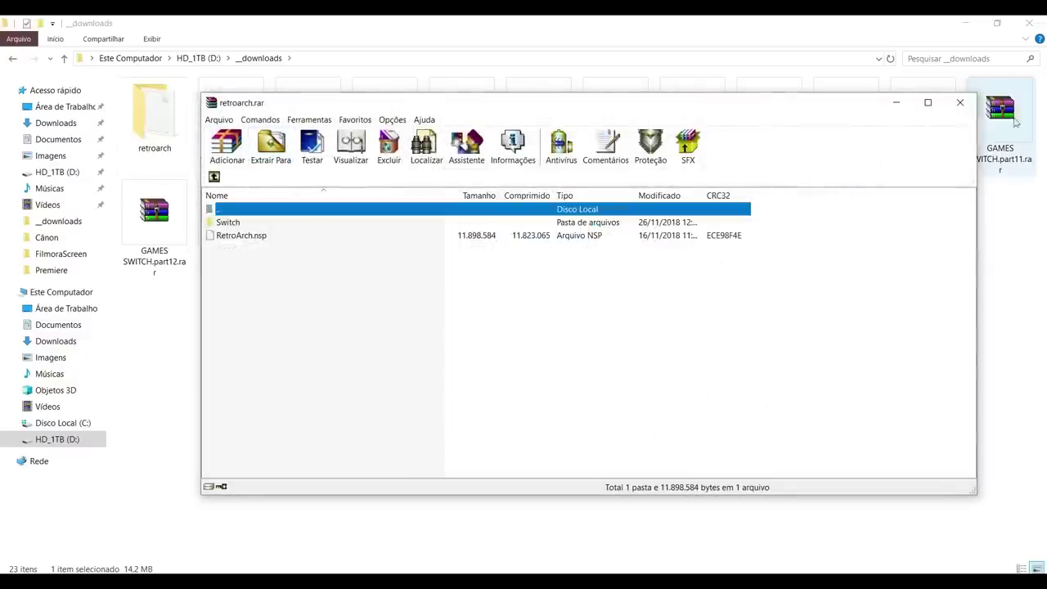
click(959, 102)
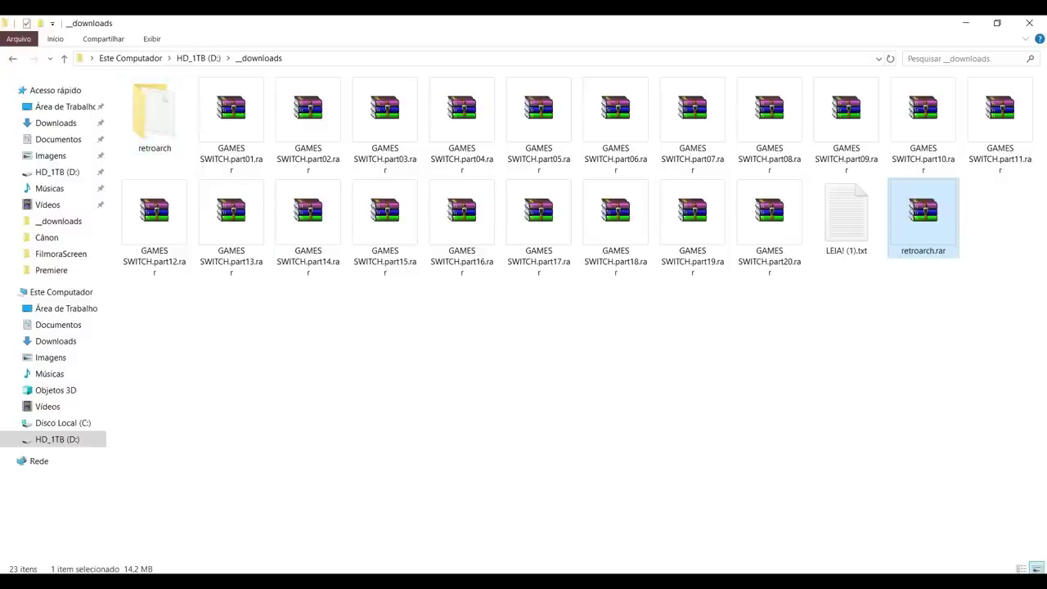
Arrange the __downloads folder window and the SWITCH64GB (G:) window one above the other
key(super+Down)
click(173, 131)
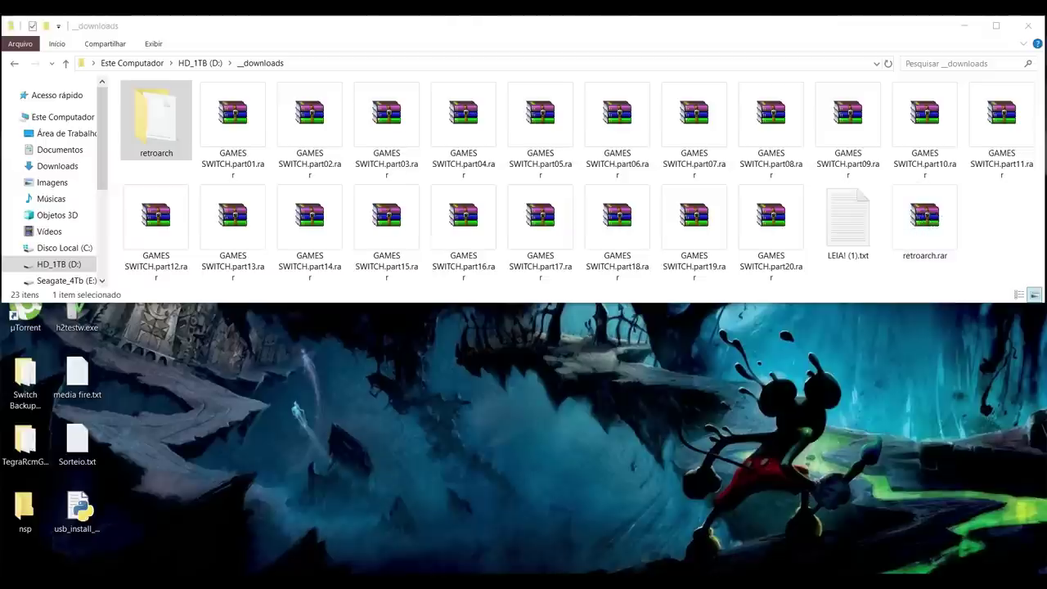
mouse_move(554, 528)
click(749, 548)
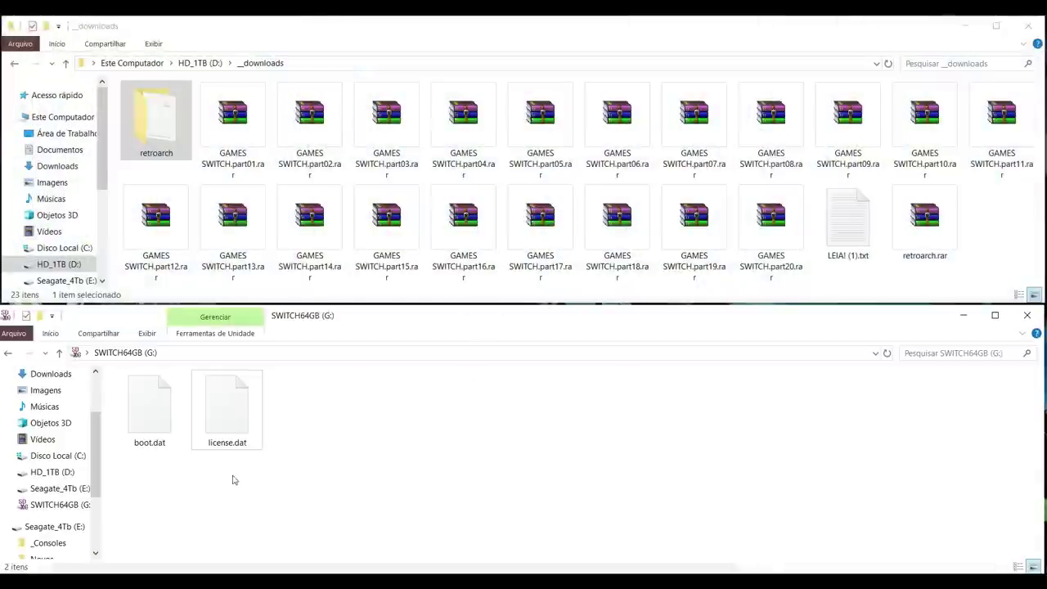
Check the file system and free space of the SWITCH64GB (G:) card, and close its properties
right_click(77, 510)
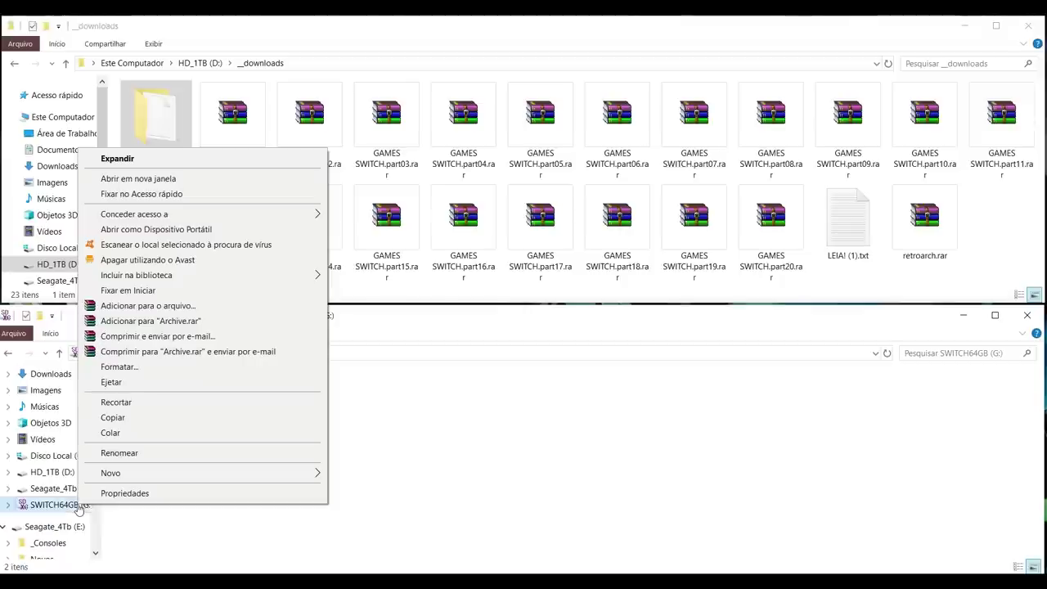
click(127, 494)
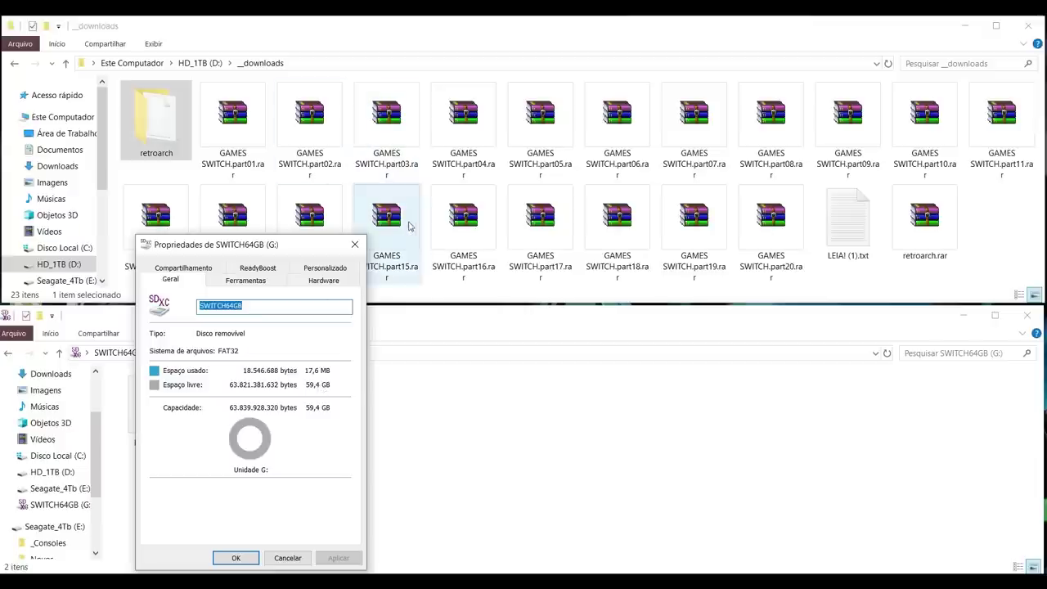
click(355, 245)
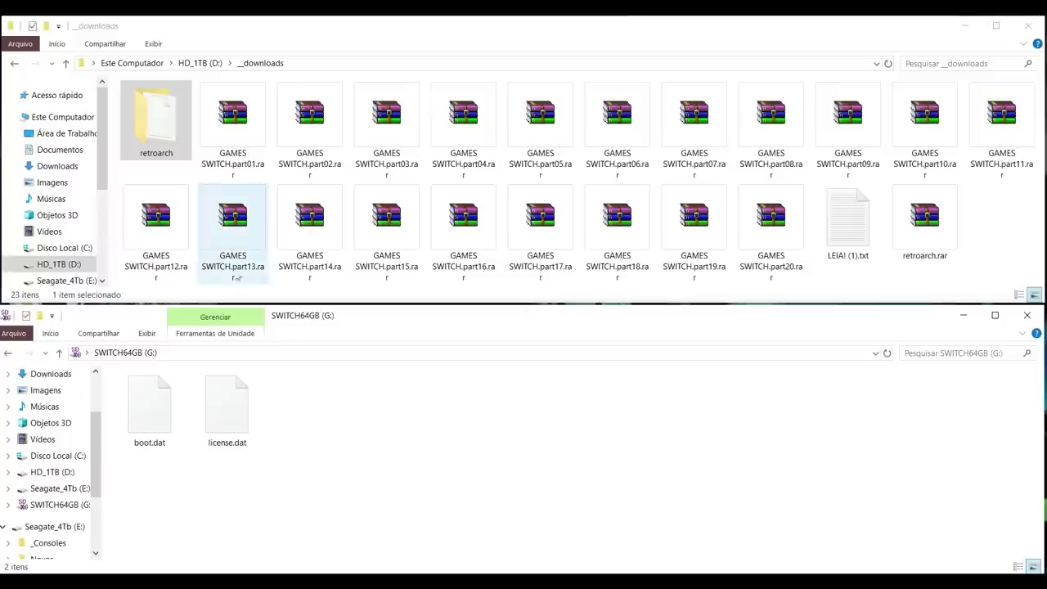
Copy RetroArch.nsp from the extracted retroarch folder to the root of SWITCH64GB (G:)
double_click(168, 136)
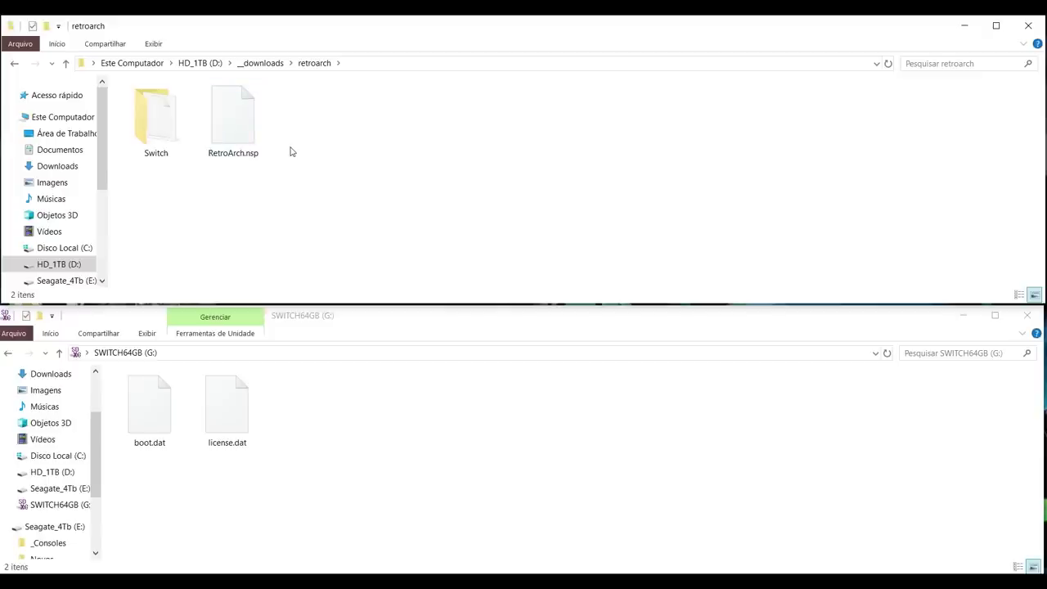
mouse_move(253, 135)
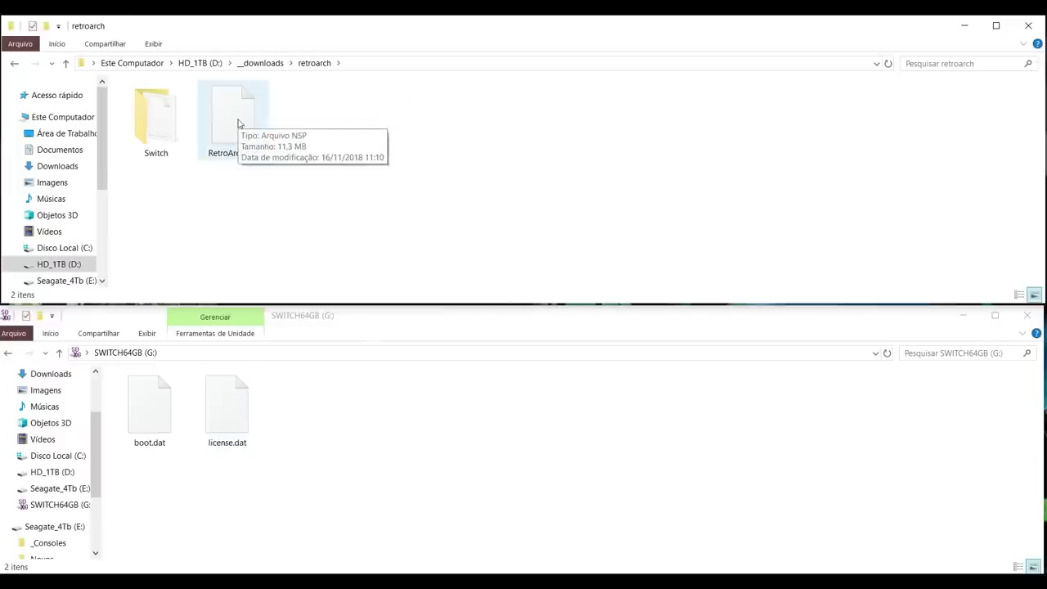
drag(236, 117, 355, 447)
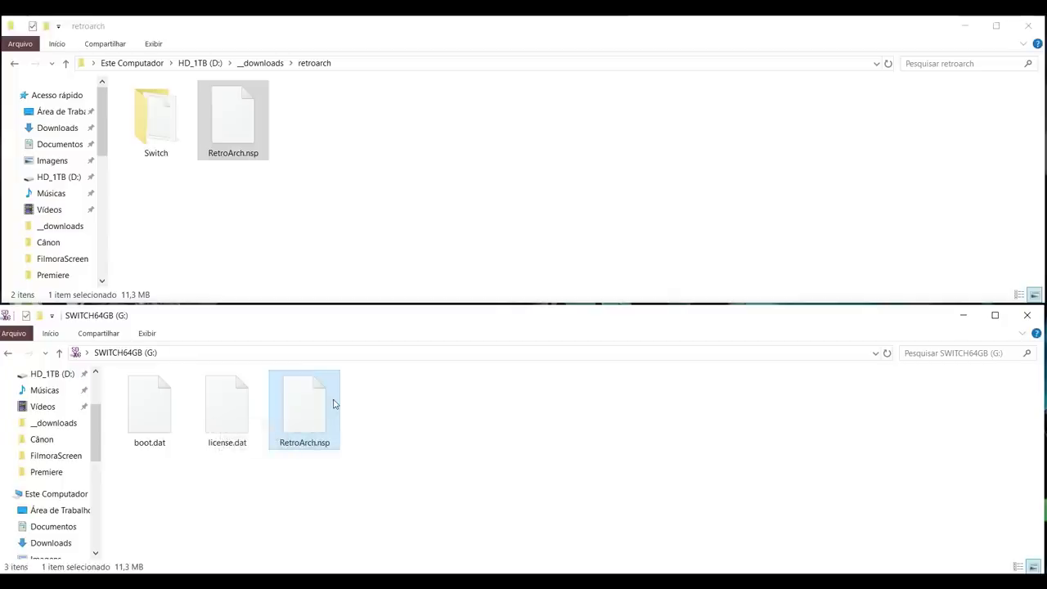
Copy the Switch folder to the root of SWITCH64GB (G:) and delete the extracted retroarch folder from __downloads
double_click(164, 133)
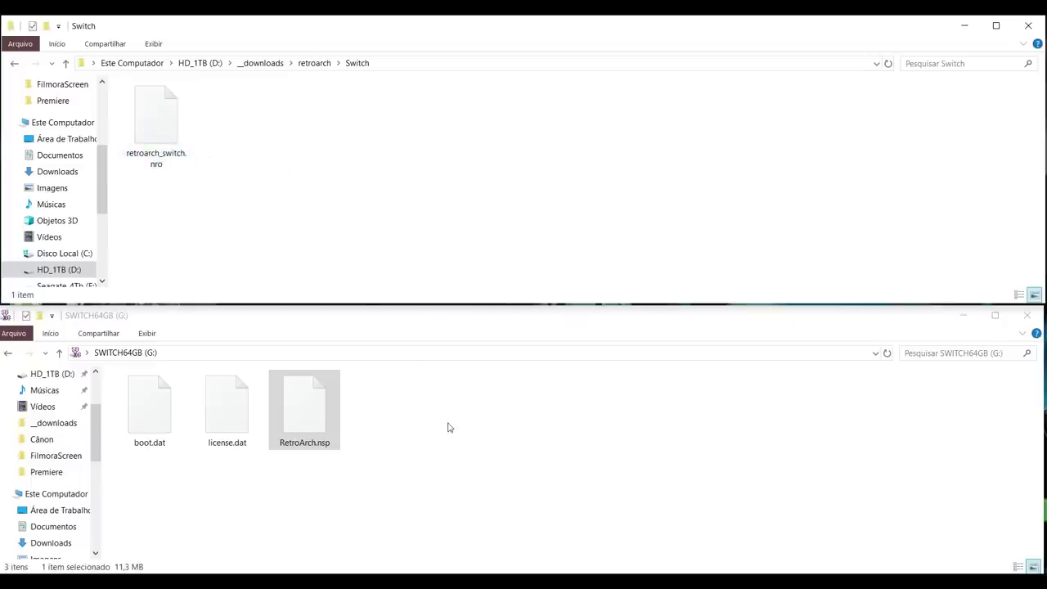
click(65, 63)
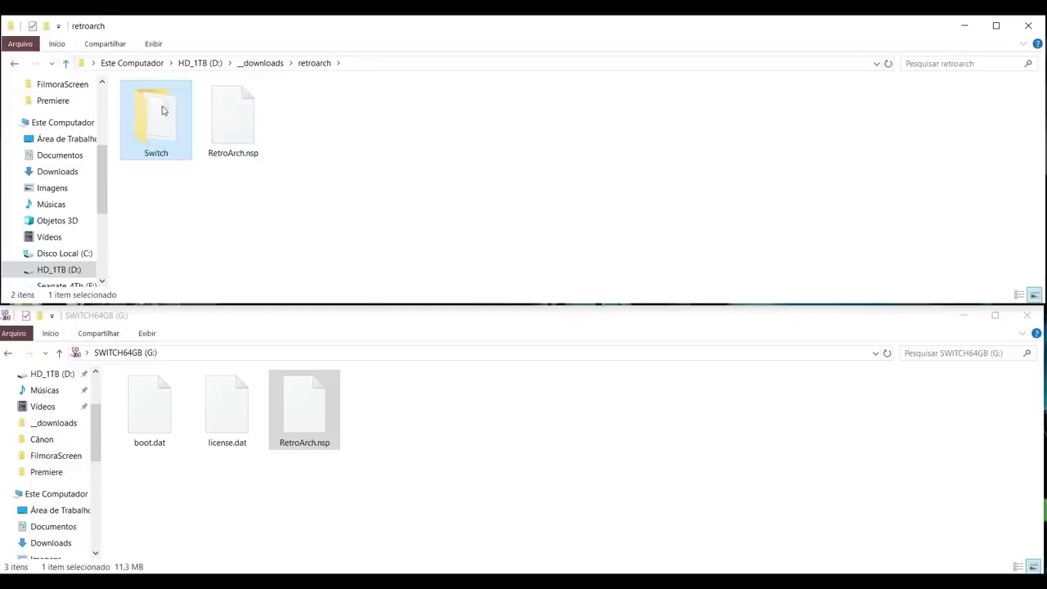
drag(149, 120, 412, 447)
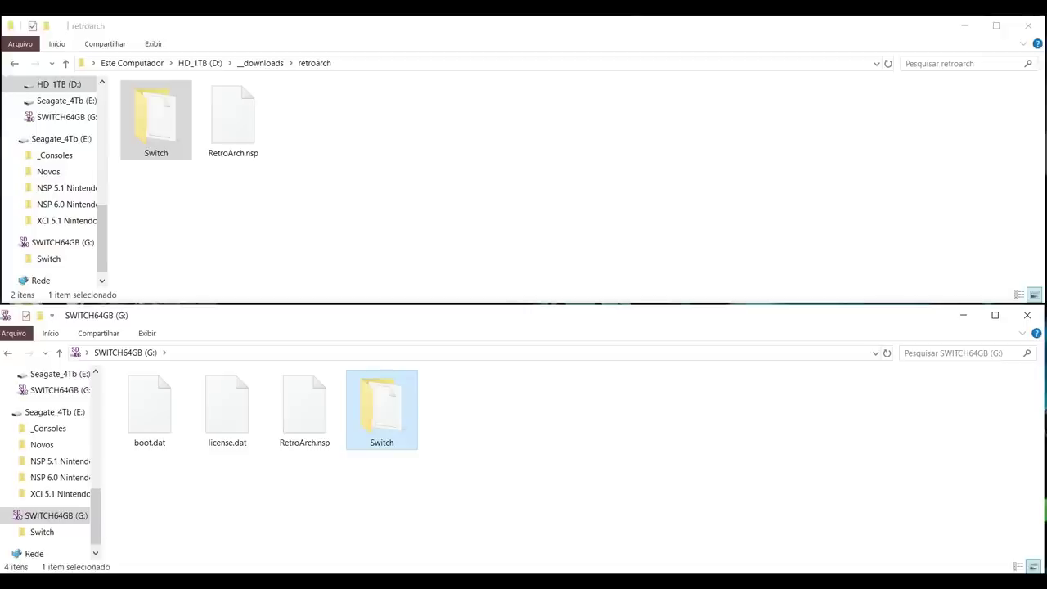
click(65, 63)
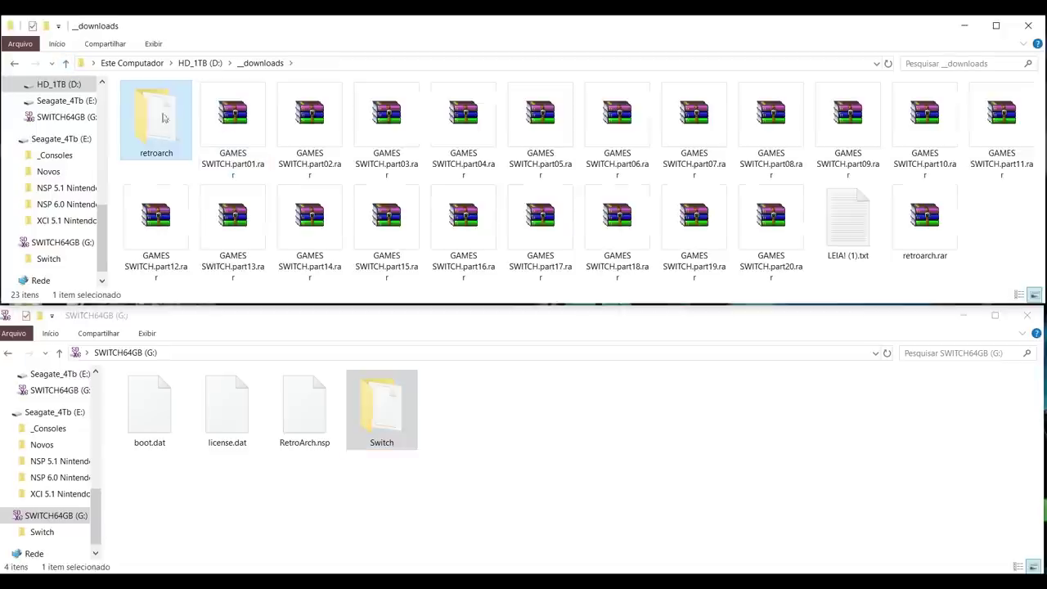
key(Delete)
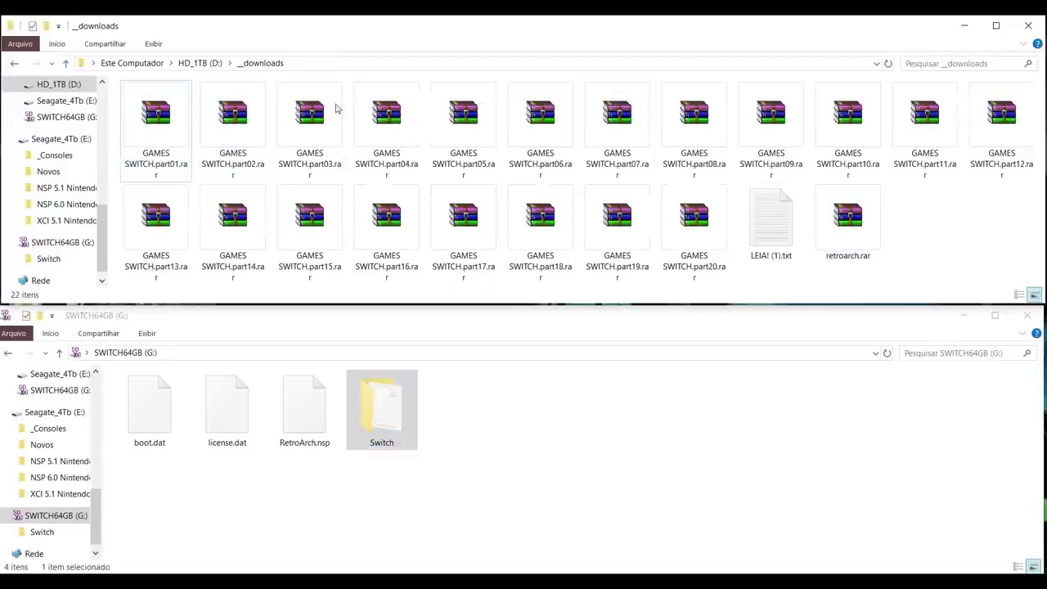
Extract the multi-part archive from GAMES SWITCH.part01.rar to D:\__downloads\GAMES SWITCH
double_click(151, 118)
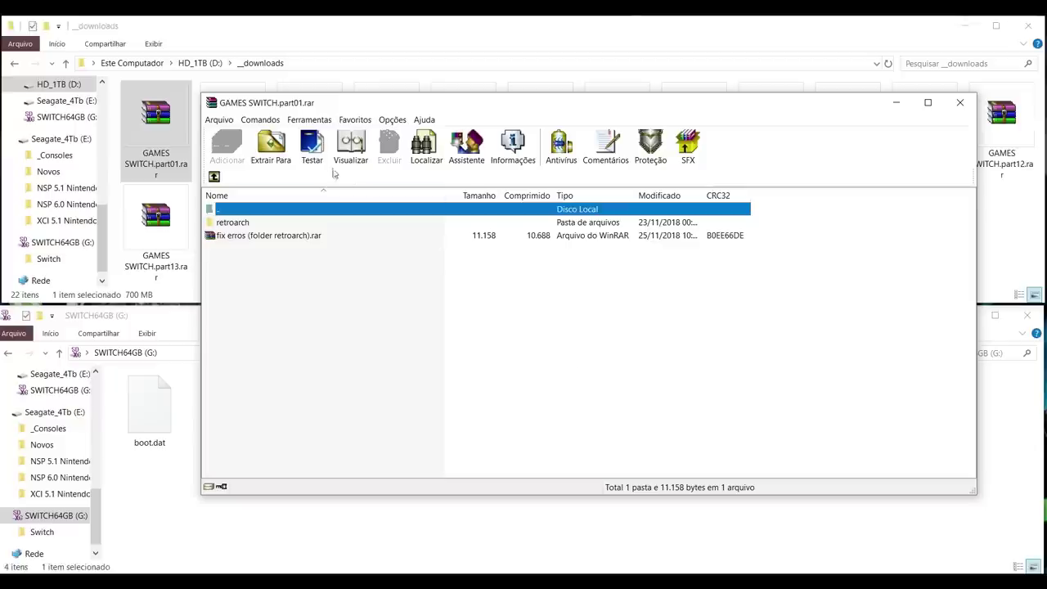
click(269, 145)
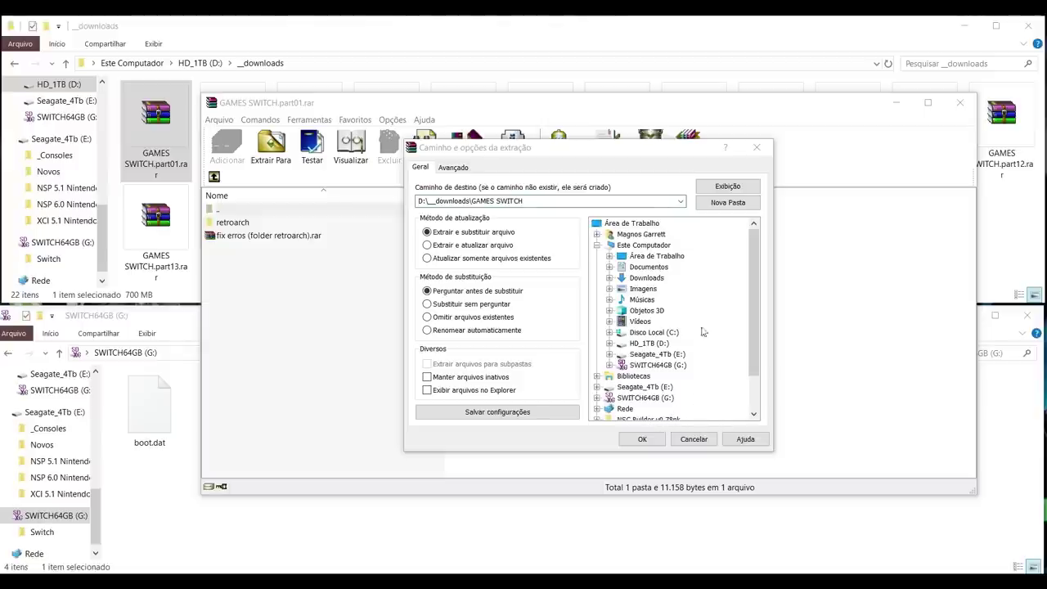
click(641, 440)
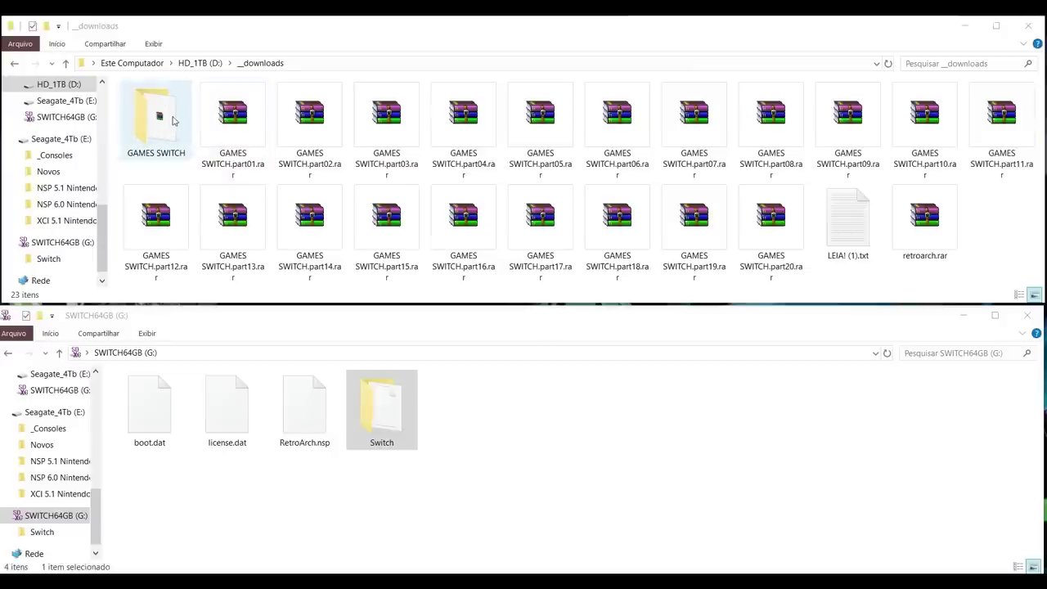
Check the total size of the extracted GAMES SWITCH folder and close its properties
click(168, 126)
right_click(168, 126)
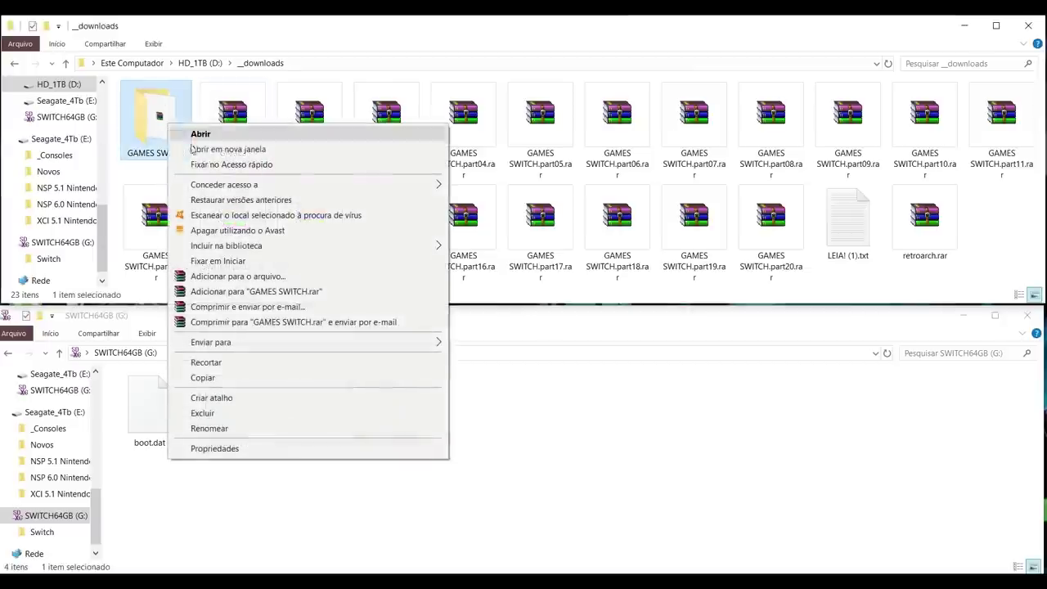
click(265, 447)
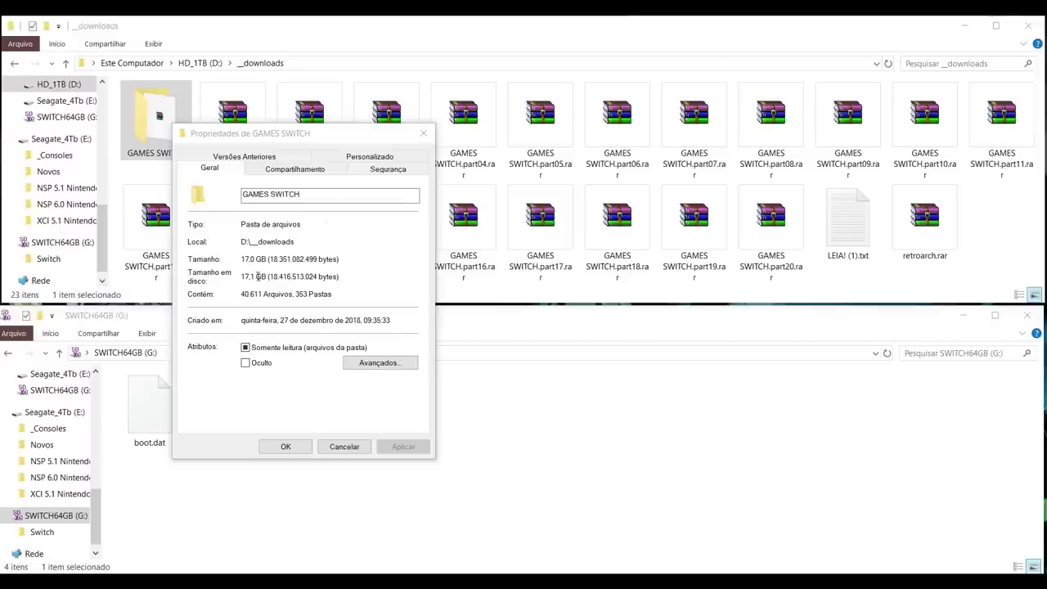
click(424, 135)
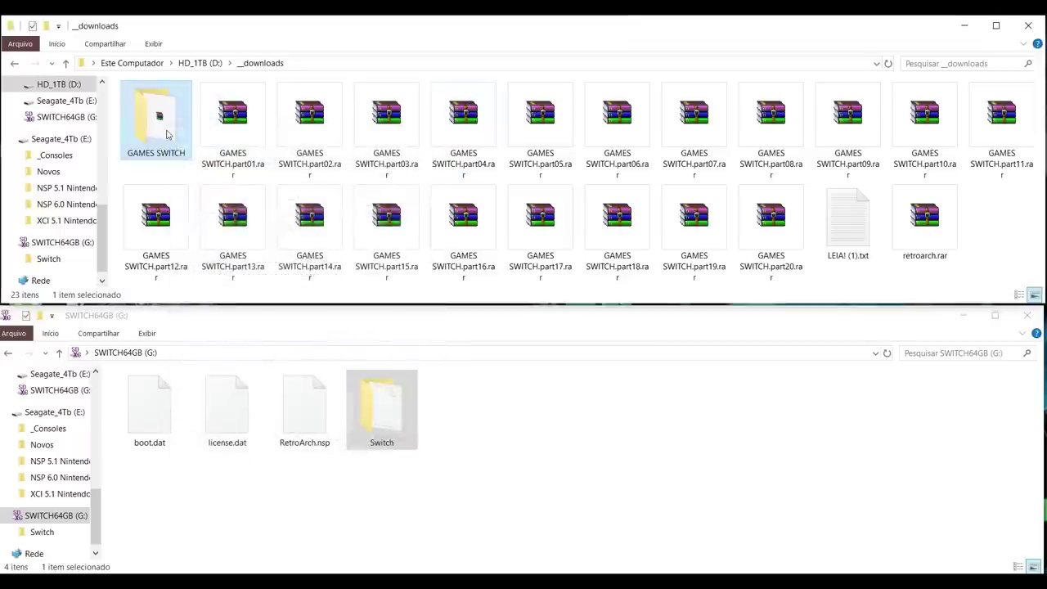
Inspect the contents of fix erros (folder retroarch).rar in the GAMES SWITCH folder and close the archive
double_click(167, 135)
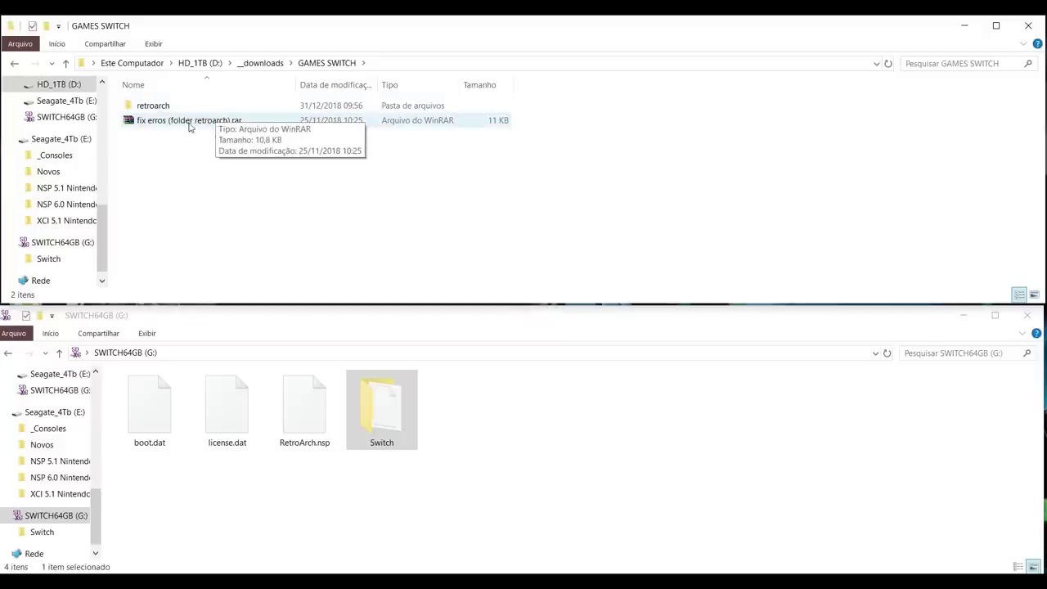
double_click(189, 123)
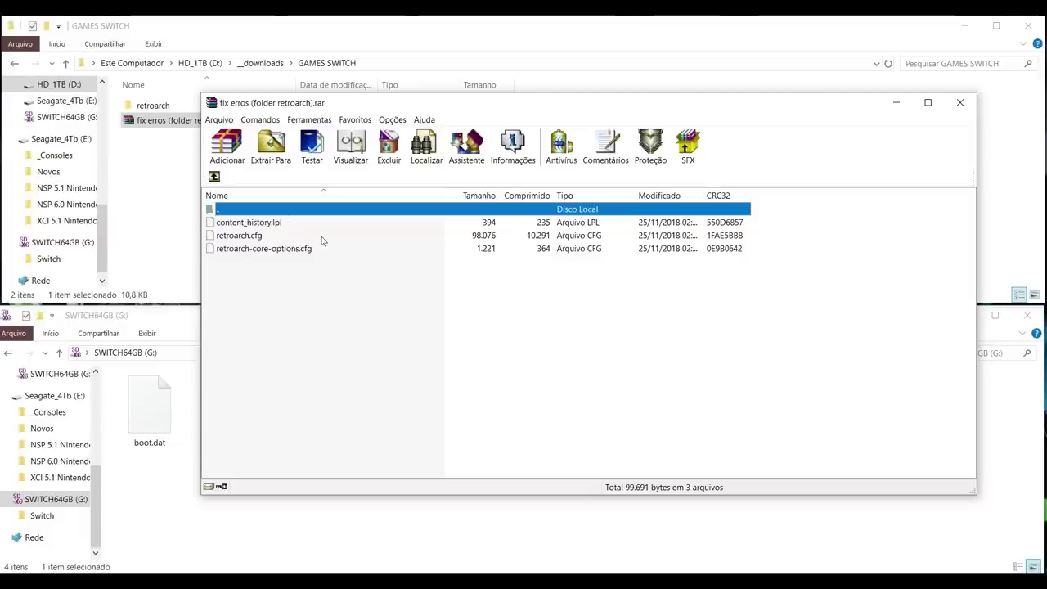
click(959, 105)
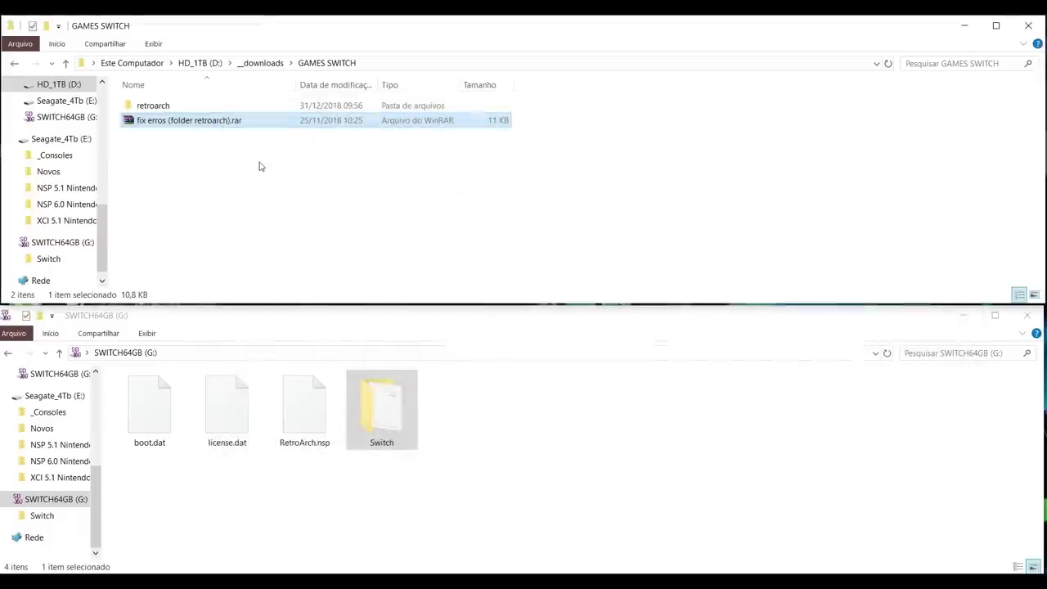
Browse the retroarch folder inside GAMES SWITCH and check the size of its roms folder
drag(189, 98, 161, 117)
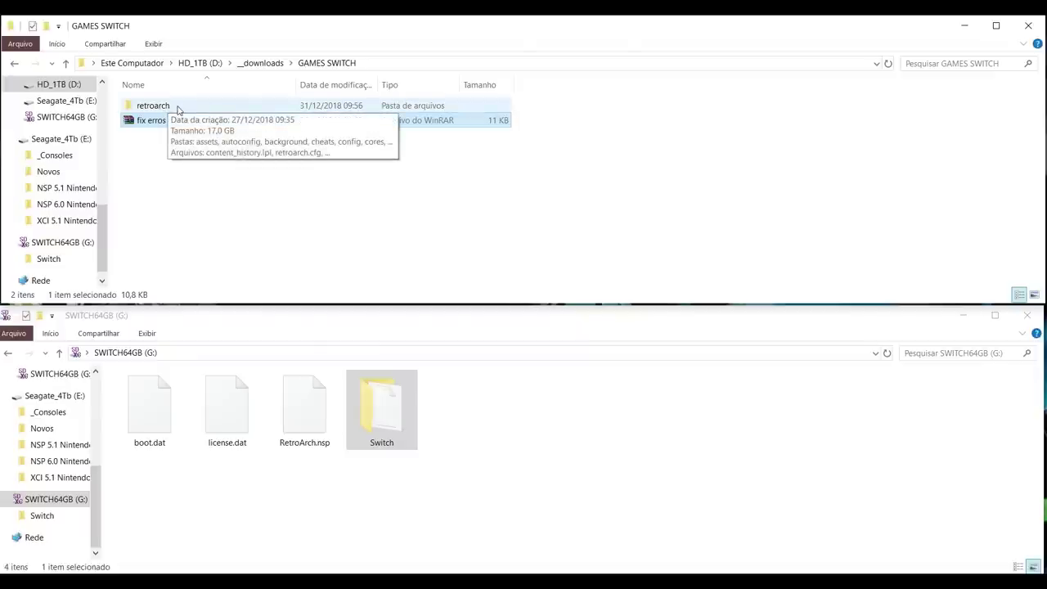
click(178, 109)
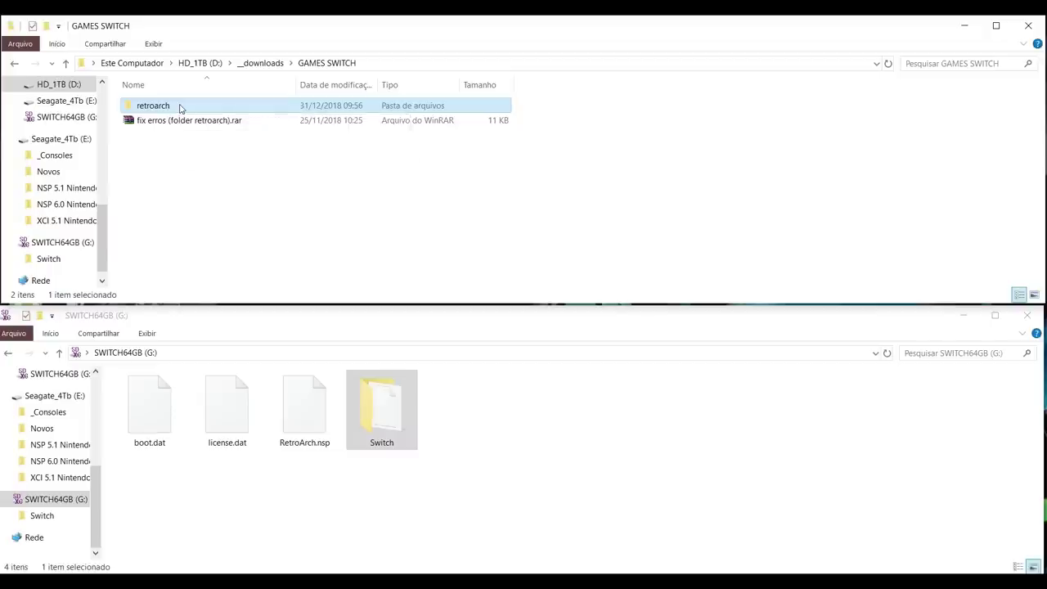
double_click(181, 107)
scroll(184, 170, down, 3)
scroll(185, 169, down, 1)
scroll(185, 169, up, 3)
scroll(185, 168, down, 3)
right_click(162, 197)
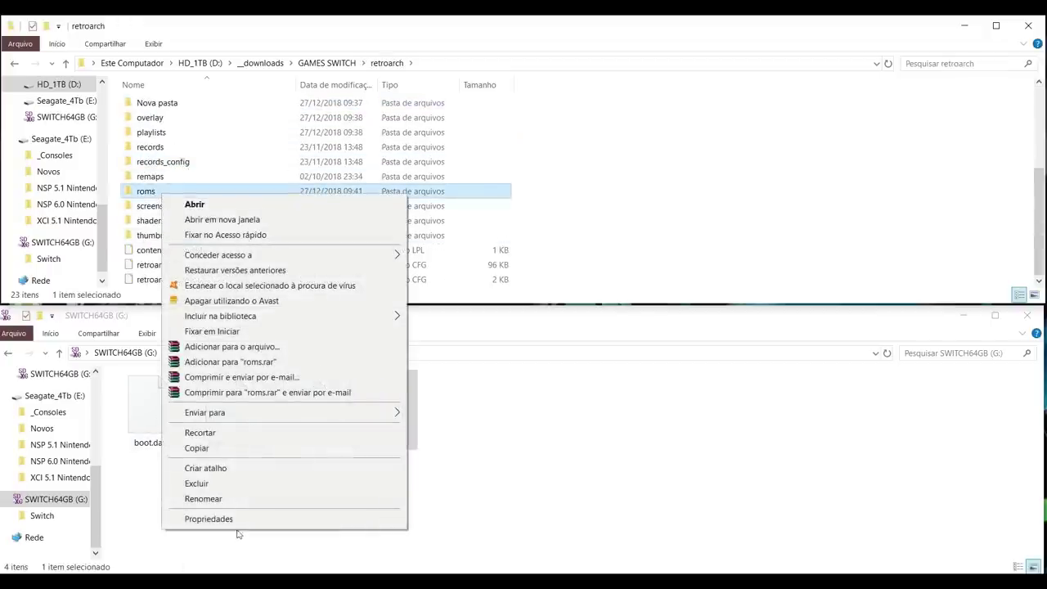
click(231, 520)
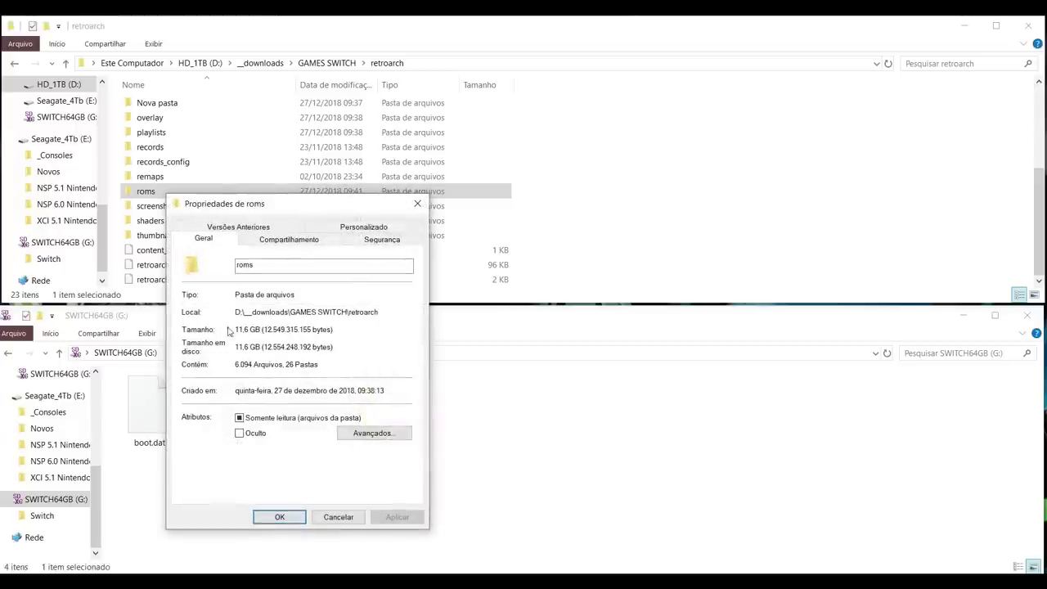
click(340, 517)
Check the size of the cores folder inside retroarch and close its properties
scroll(183, 230, up, 3)
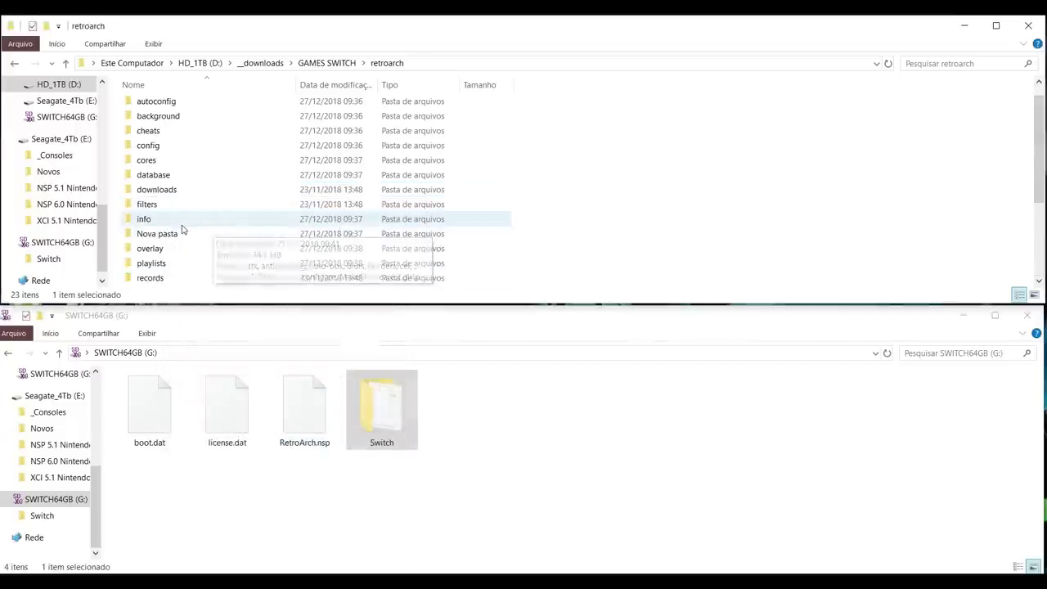
right_click(174, 162)
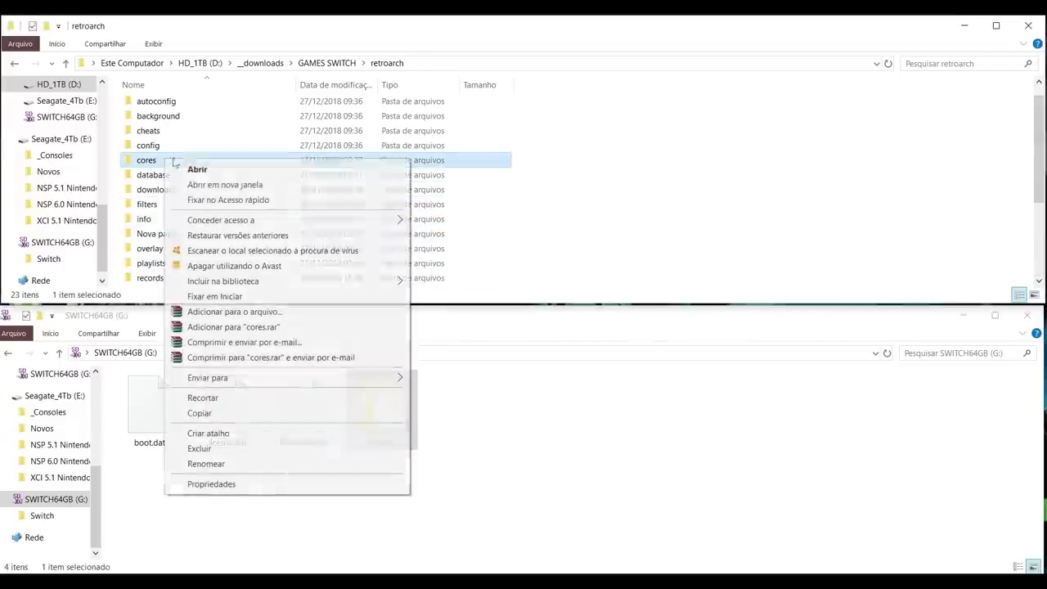
click(260, 484)
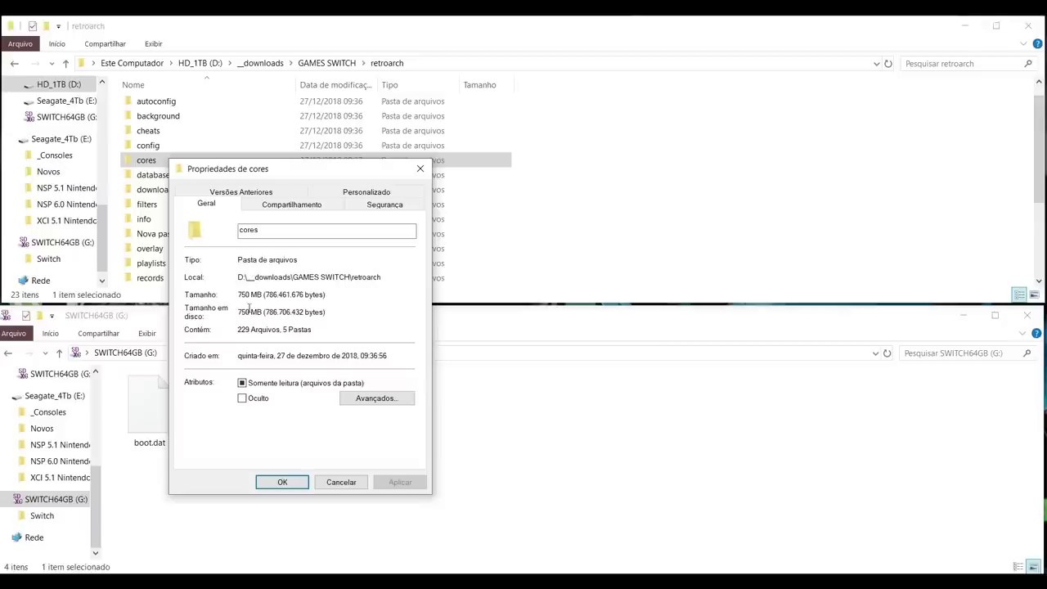
click(341, 483)
scroll(192, 187, up, 1)
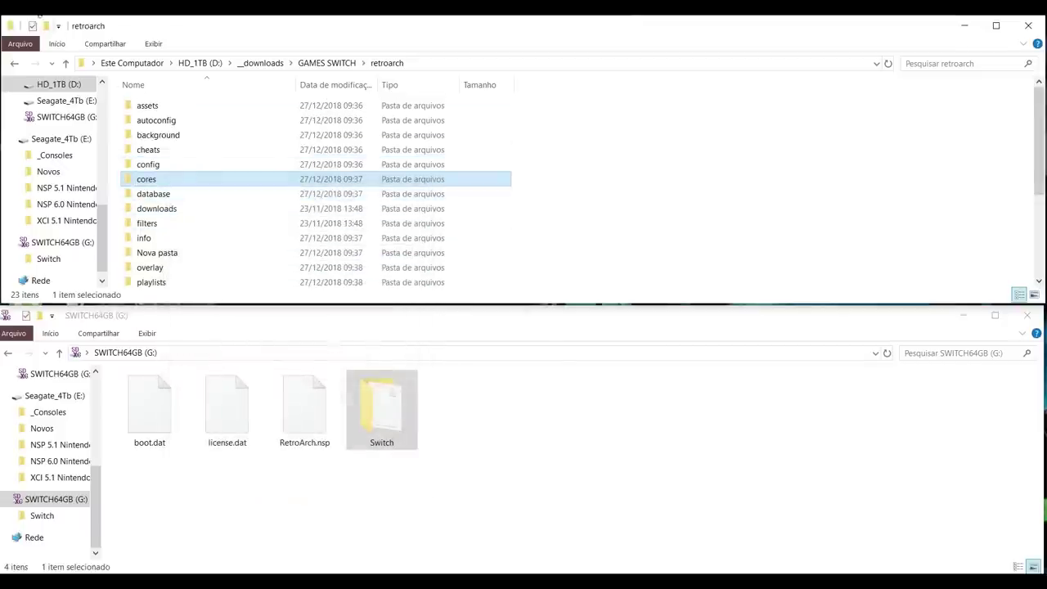
Return to __downloads and review the contents of the Switch folder on SWITCH64GB (G:)
click(65, 63)
click(65, 63)
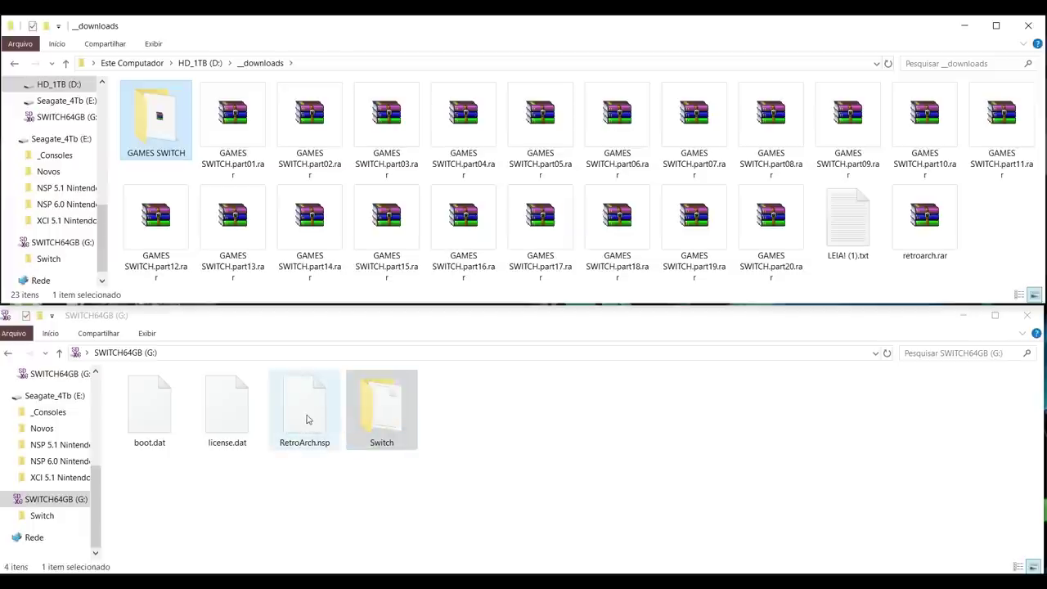
click(422, 436)
double_click(402, 435)
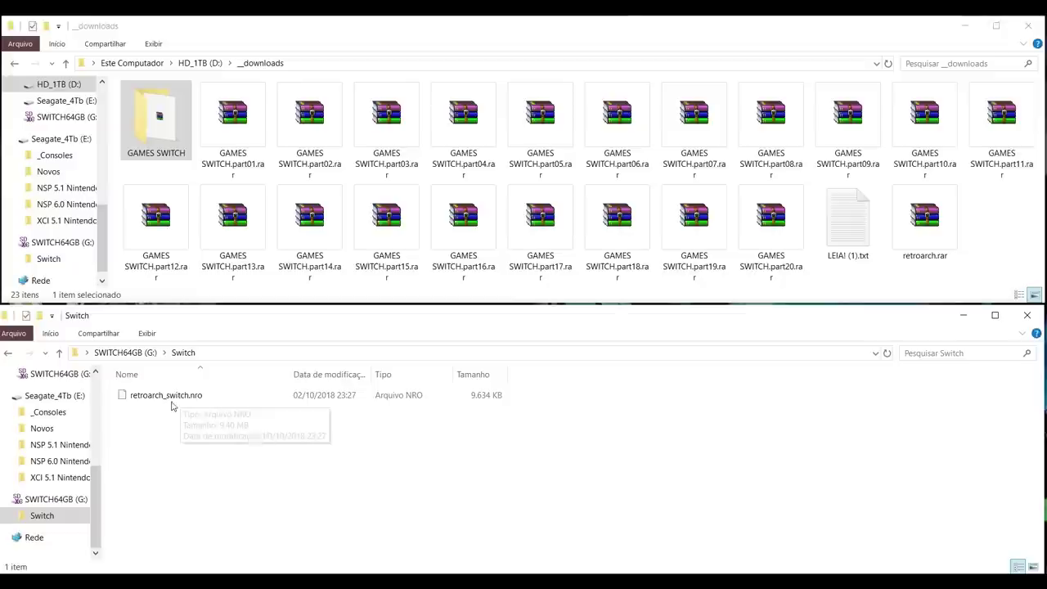
click(59, 353)
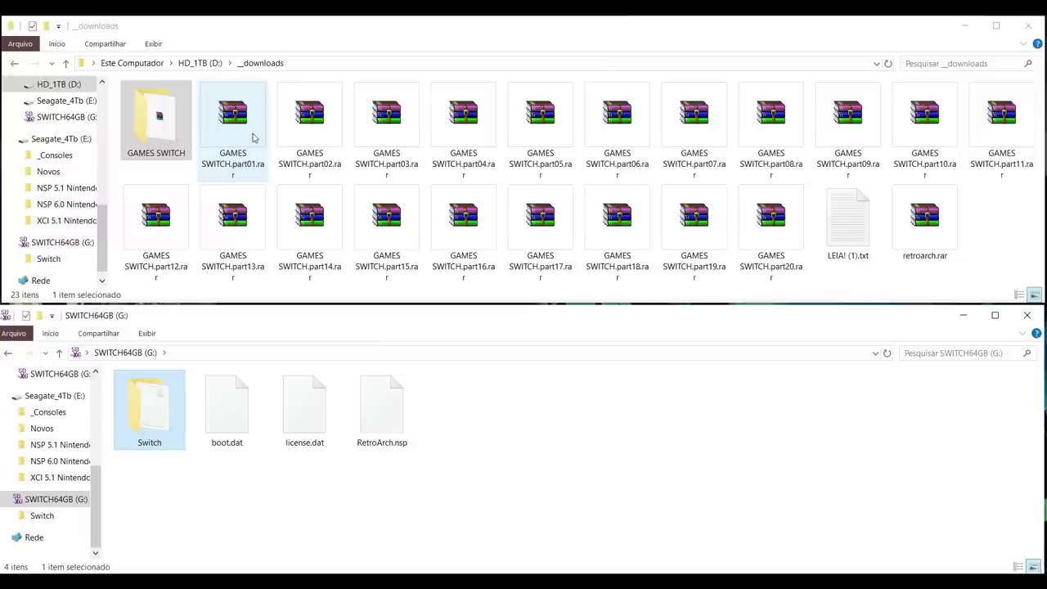
Copy the retroarch folder from GAMES SWITCH to the root of SWITCH64GB (G:)
double_click(161, 122)
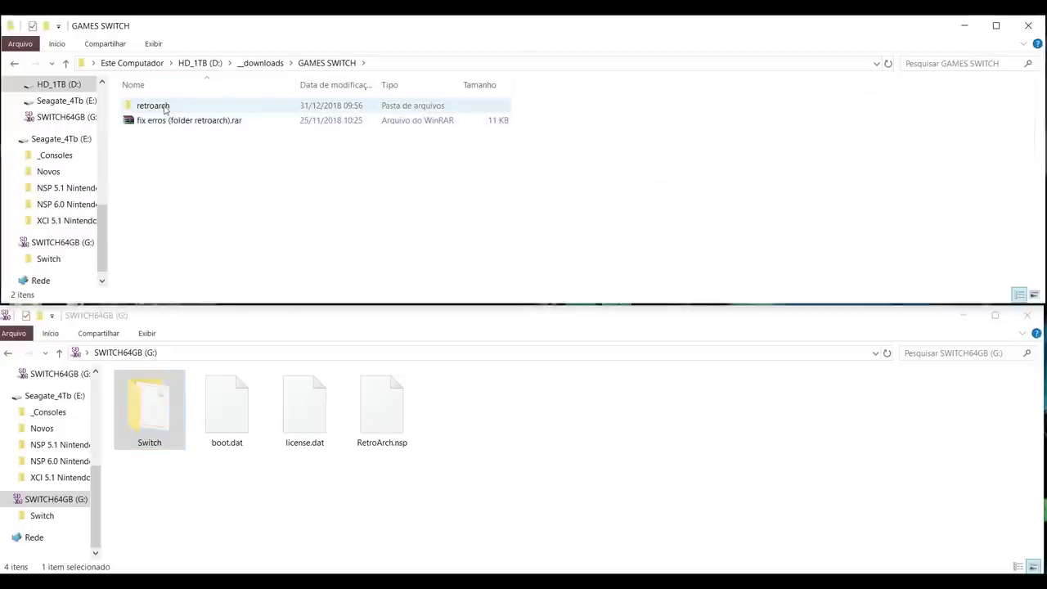
click(160, 112)
drag(160, 112, 484, 448)
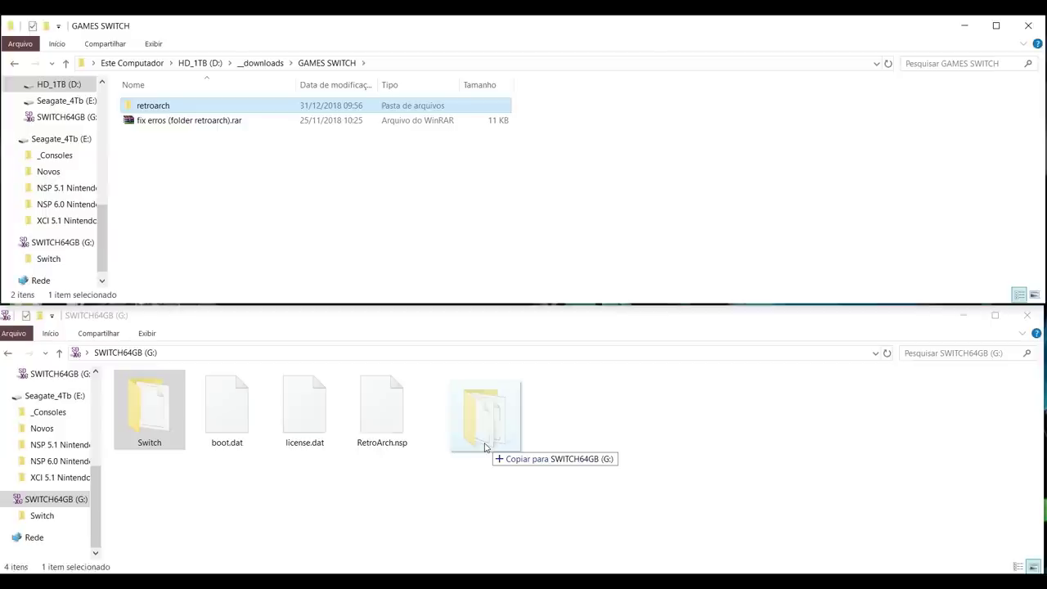
drag(484, 447, 486, 447)
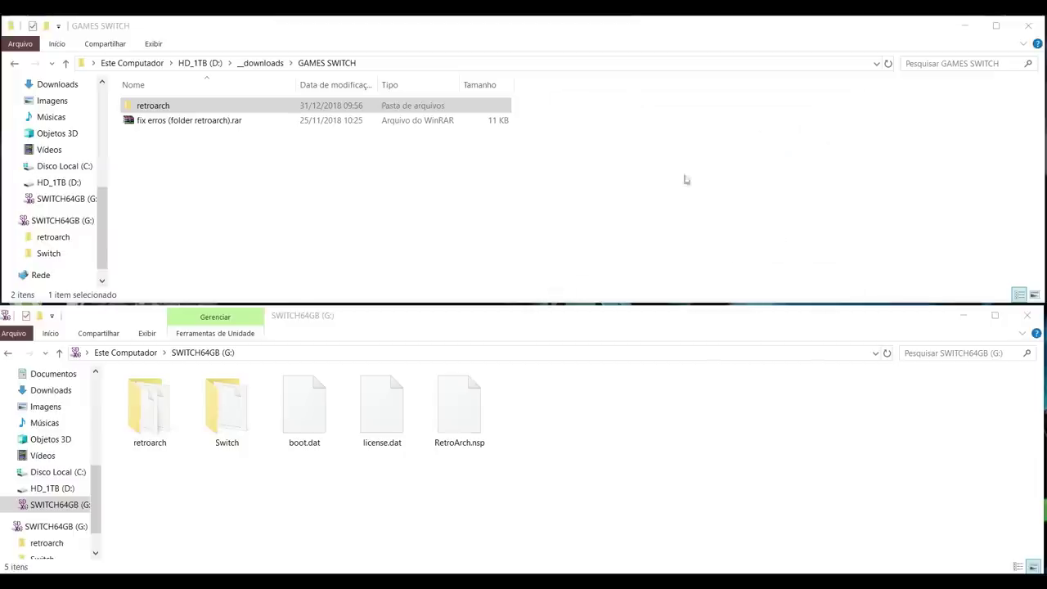
Check the size of the retroarch folder on SWITCH64GB (G:) and the contents of its Switch folder, closing the properties at the end
click(160, 434)
right_click(161, 433)
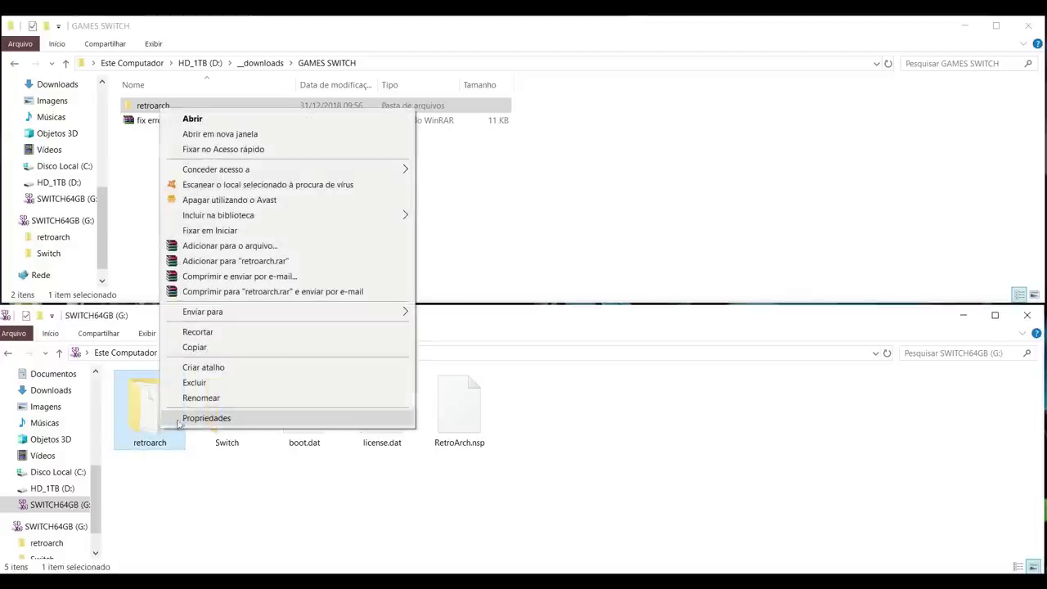
click(247, 428)
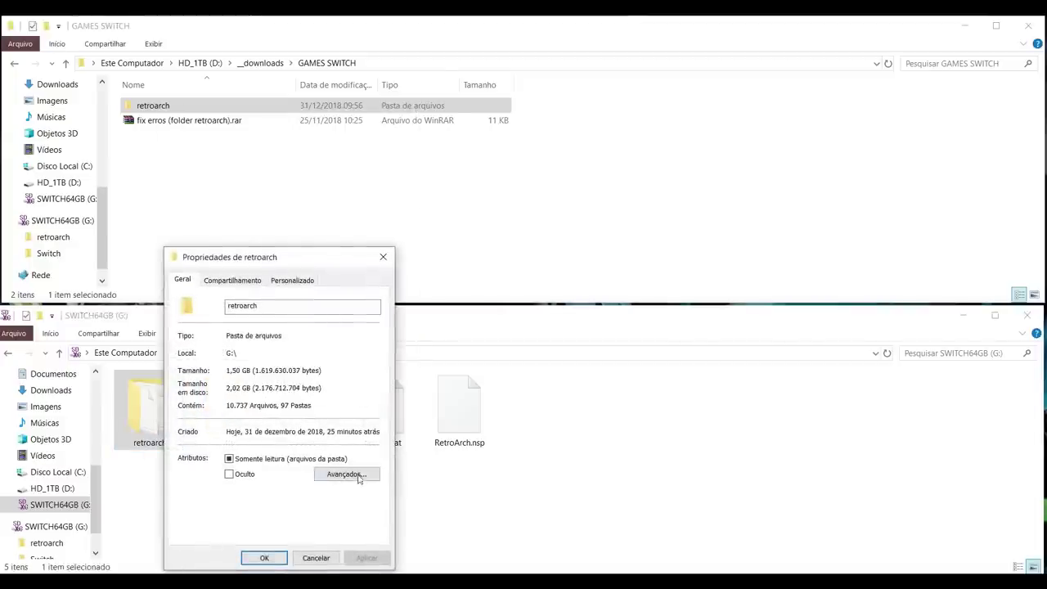
drag(303, 262, 702, 245)
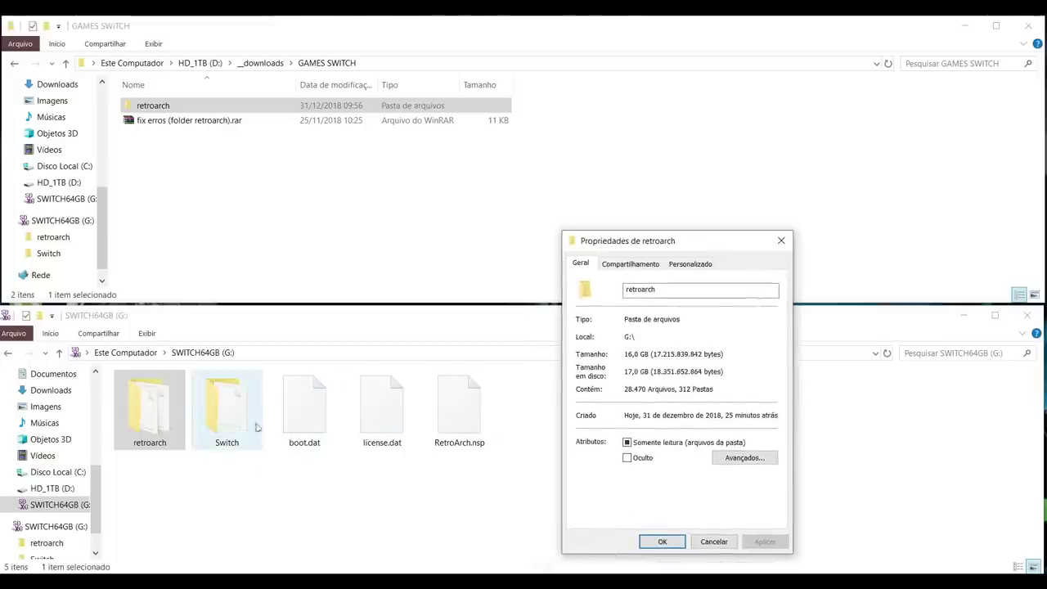
double_click(227, 418)
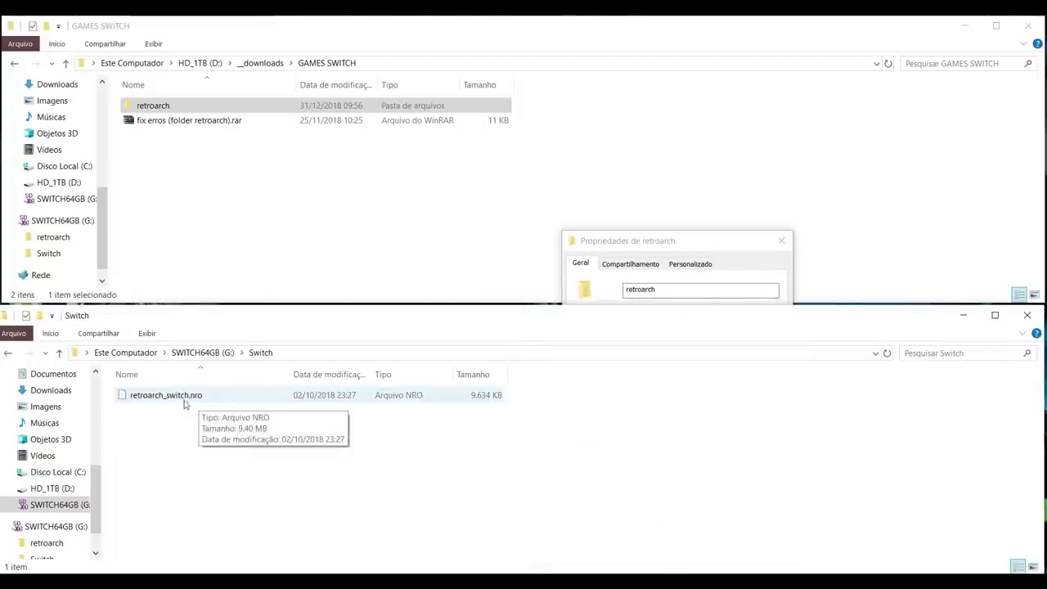
click(59, 353)
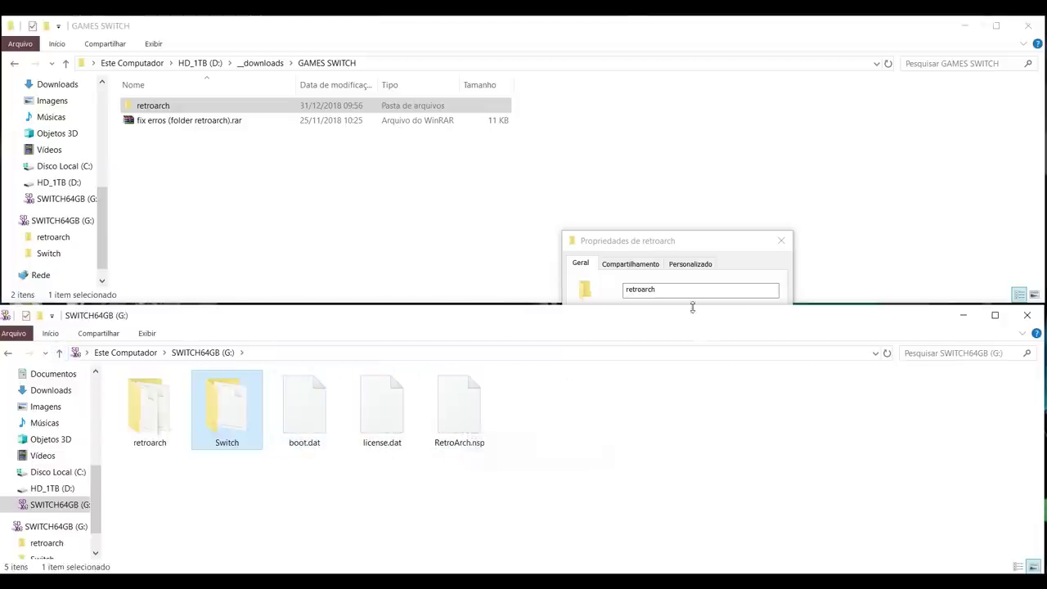
click(697, 241)
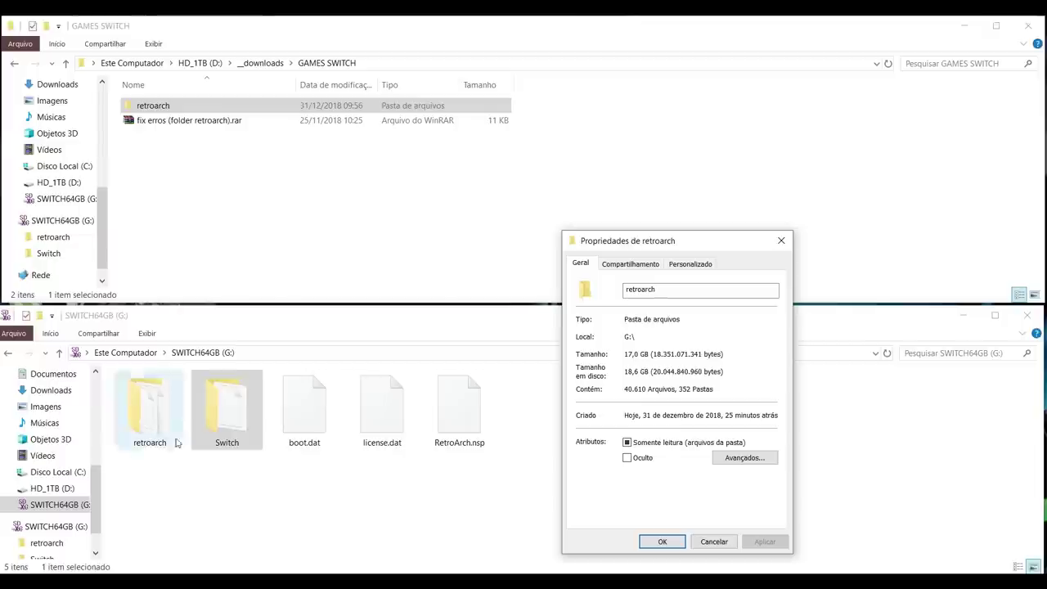
click(714, 542)
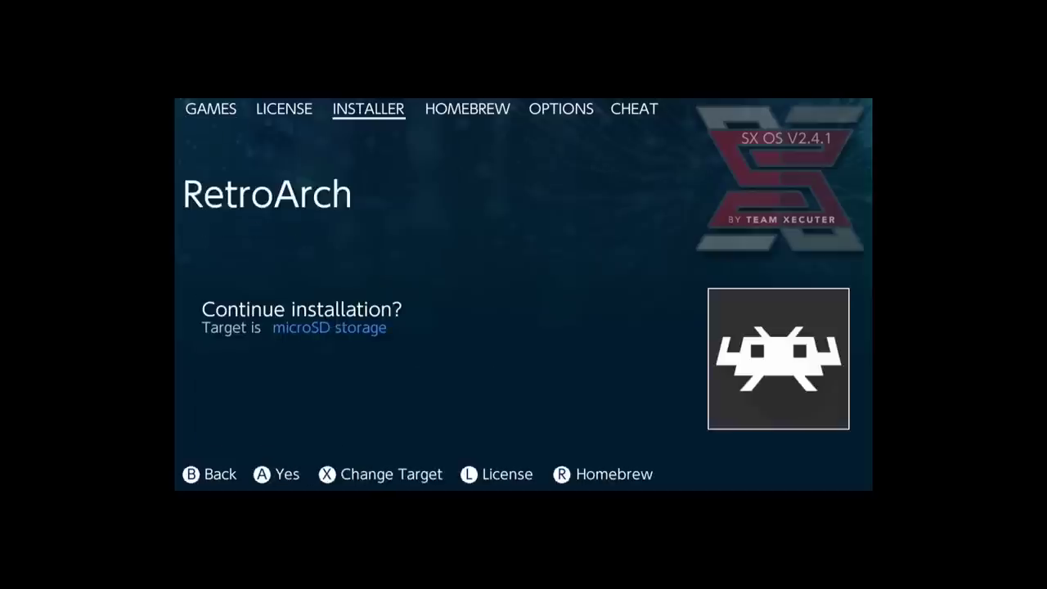
In the SX OS installer on the Switch, install RetroArch to microSD storage and delete its RetroArch.nsp installation file
key(a)
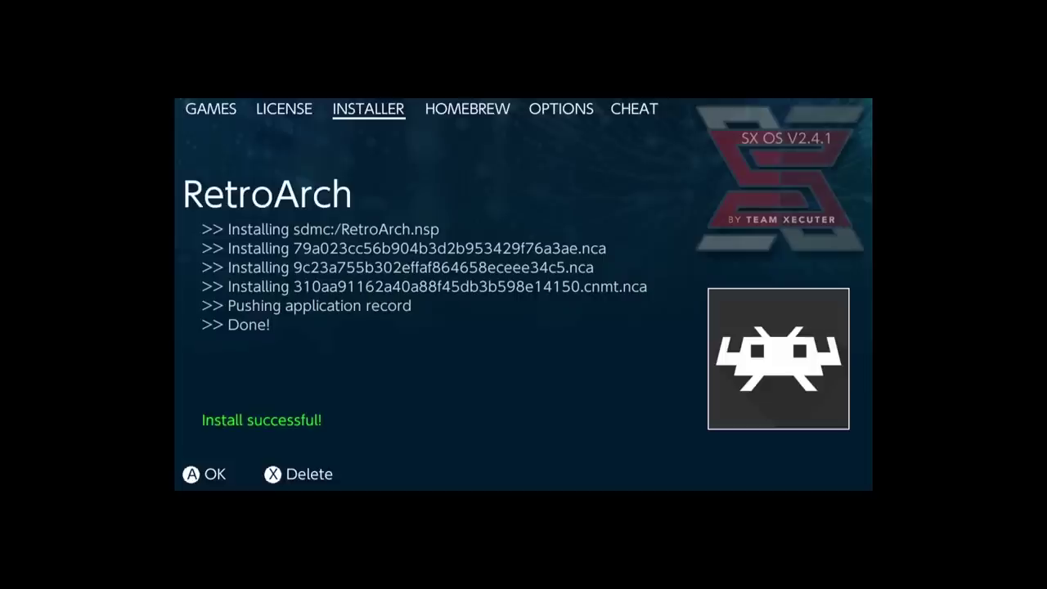
key(x)
key(a)
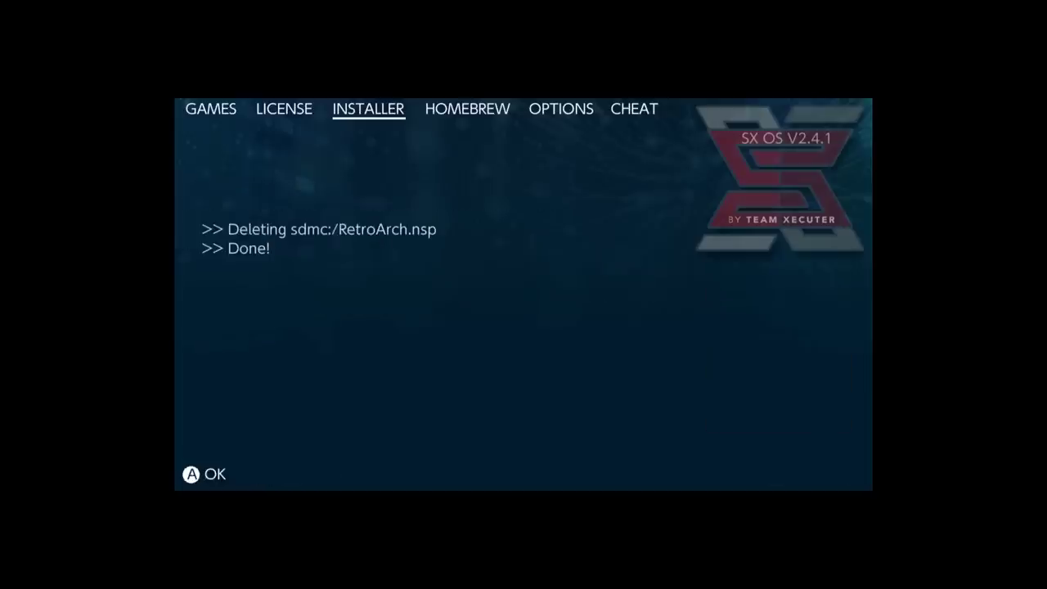
key(a)
key(b)
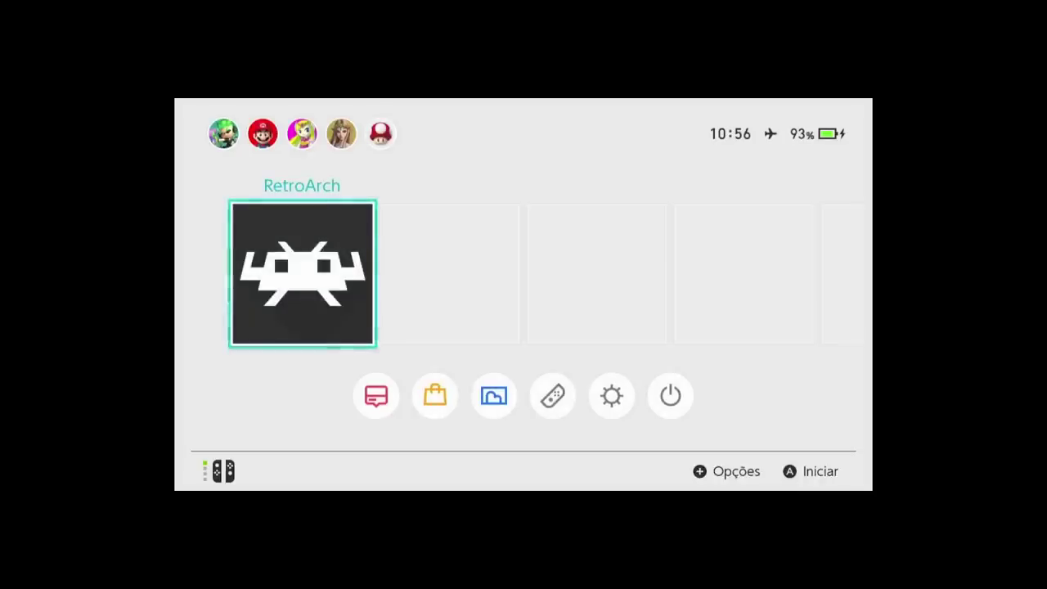
Open SX OS from the Switch home screen and launch RetroArch 1.7.5 from its Homebrew section
key(Down)
key(Right)
key(Right)
key(a)
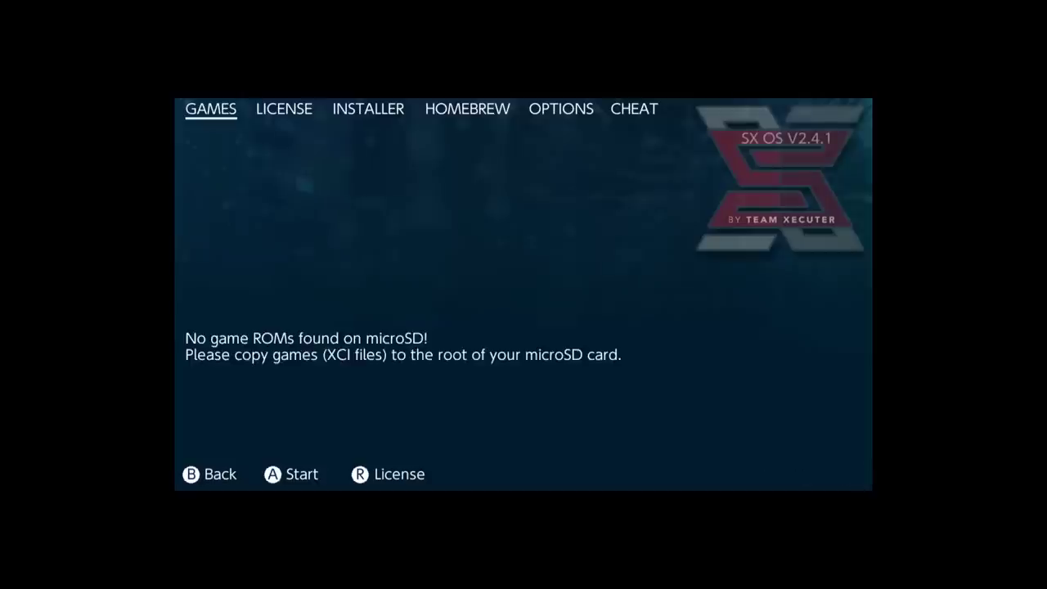
key(r)
key(r)
key(r)
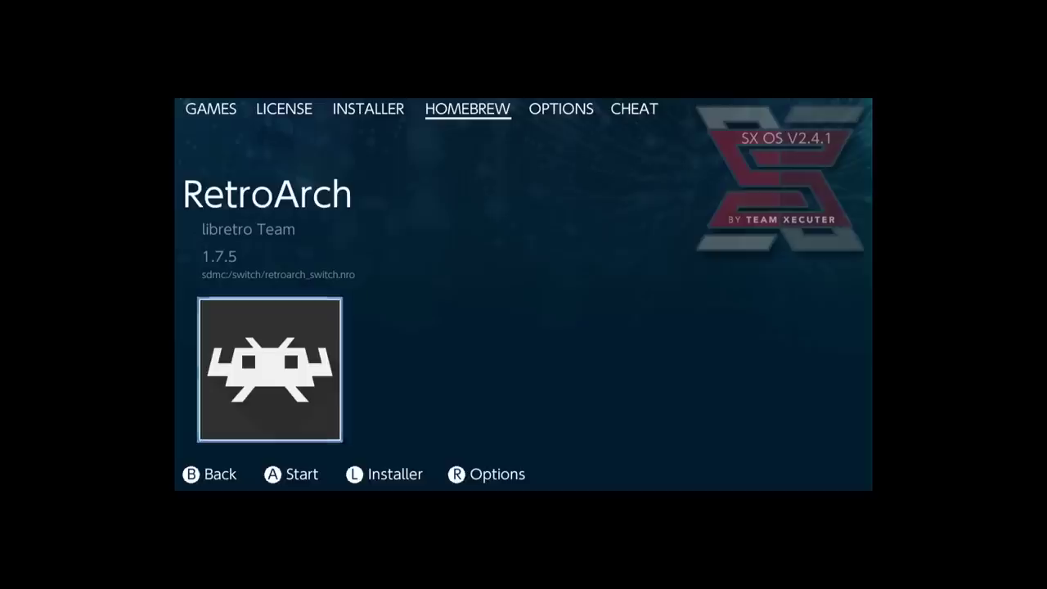
key(a)
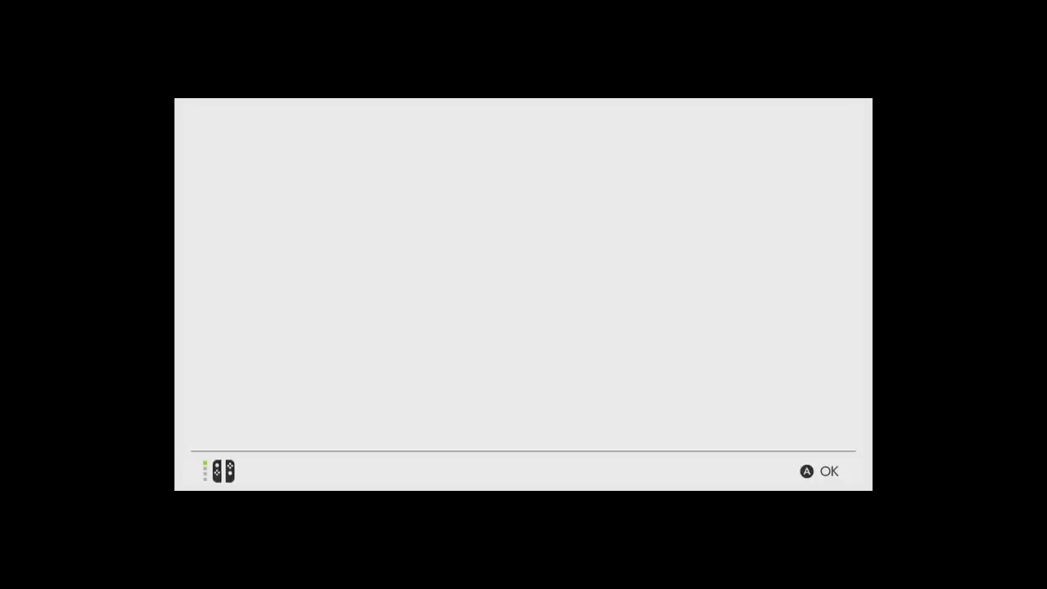
key(a)
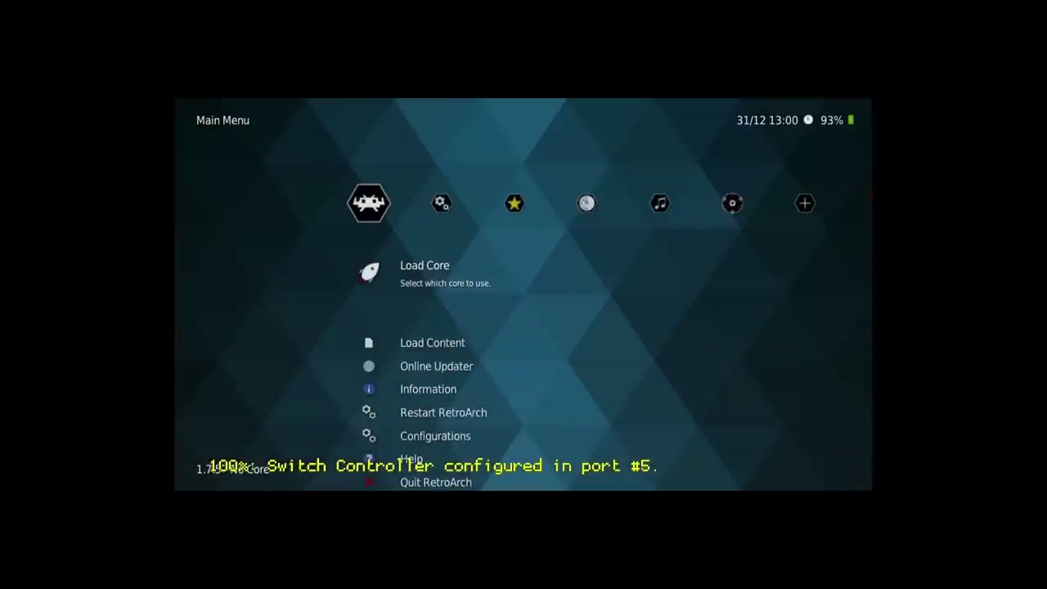
Look through the RetroArch Main Menu entries from Load Core down to Configurations and return to the first entry
key(Down)
key(Down)
key(Down)
key(Down)
key(Down)
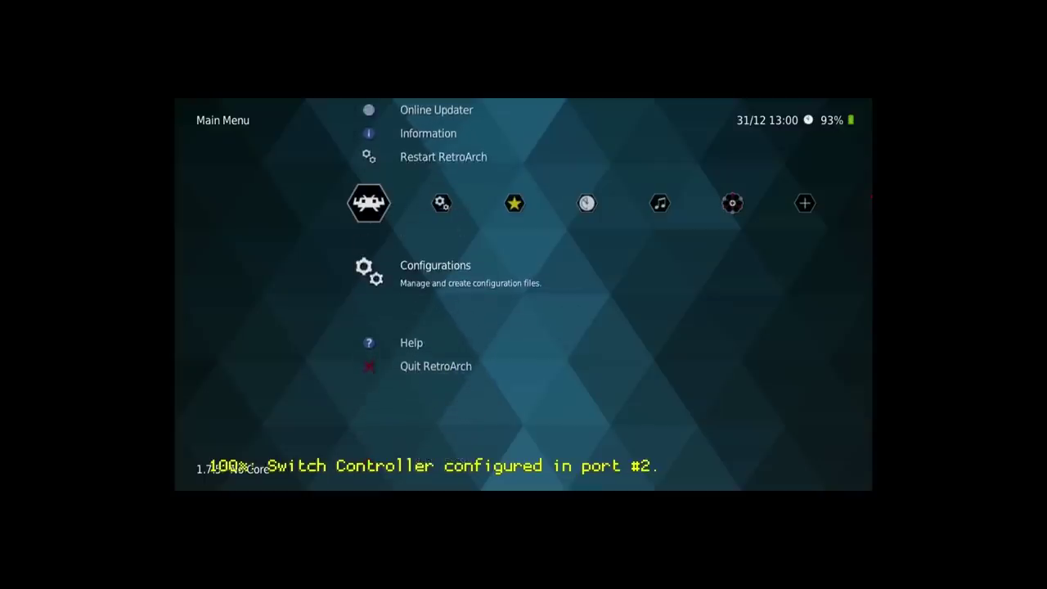
key(Up)
key(Up)
key(Up)
key(Up)
key(Up)
Set the Aspect Ratio in RetroArch's Video settings to 16:9 and return to the Settings list
key(Right)
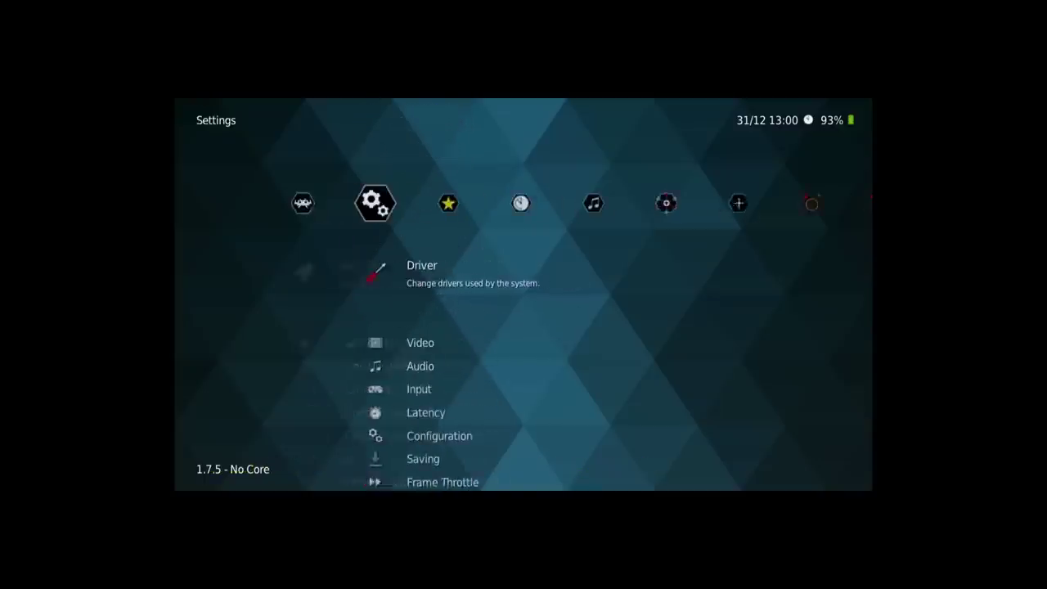
key(Down)
key(Return)
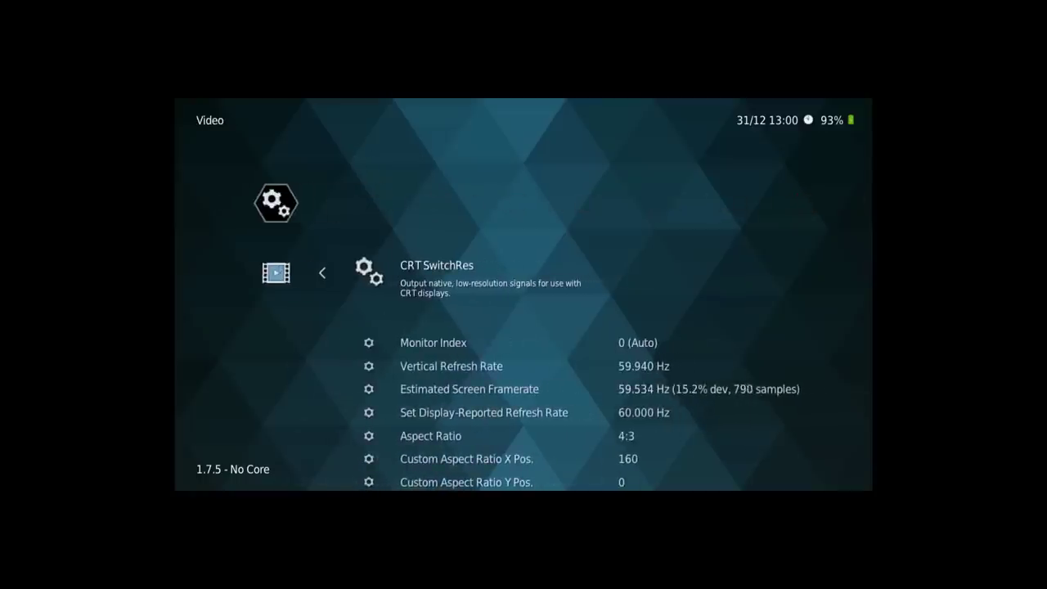
key(Down)
key(Down)
key(Down)
key(Down)
key(Down)
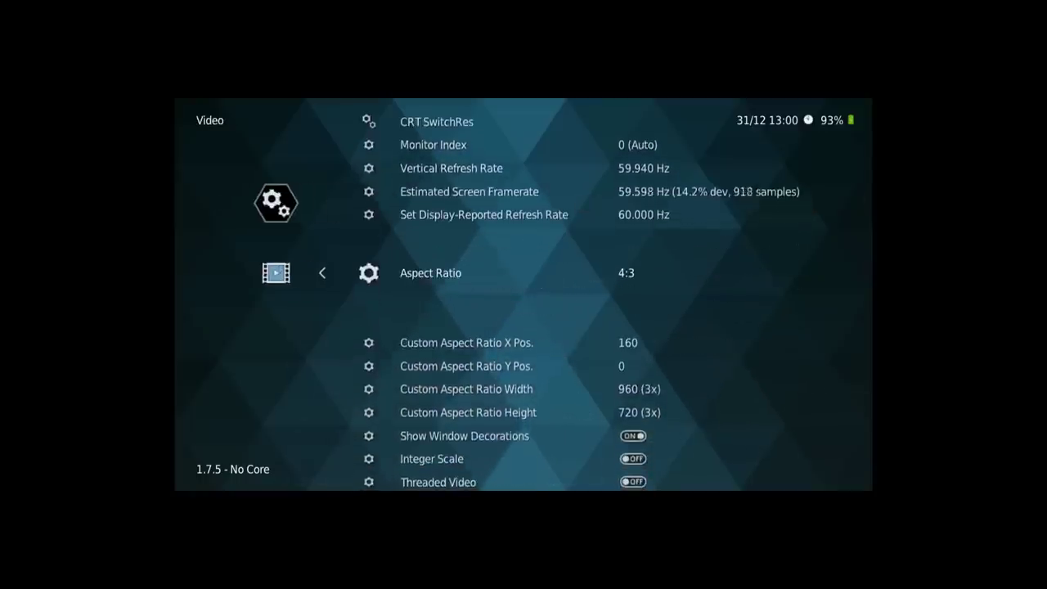
key(Right)
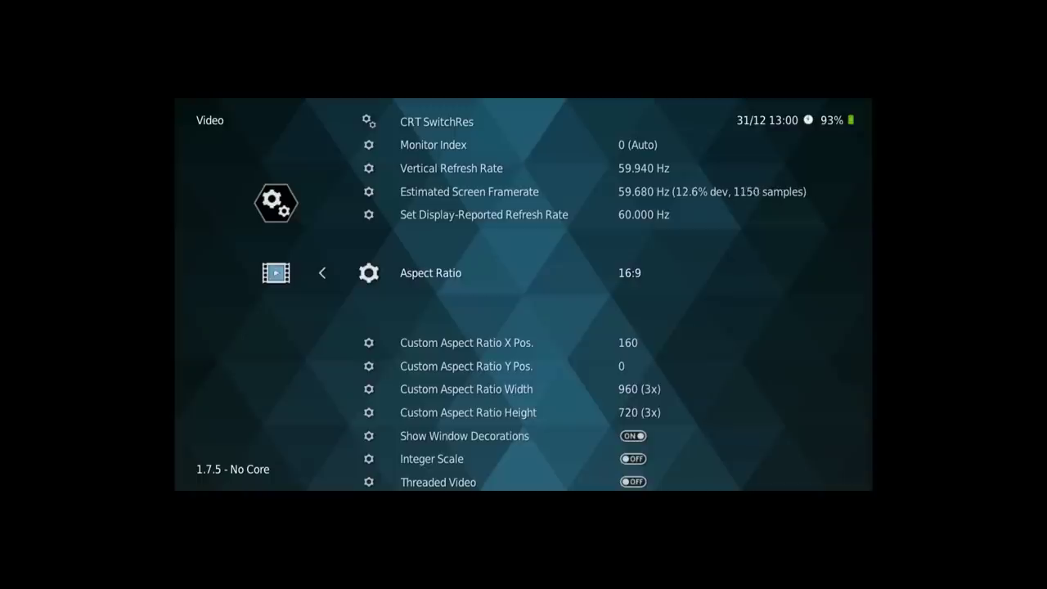
key(BackSpace)
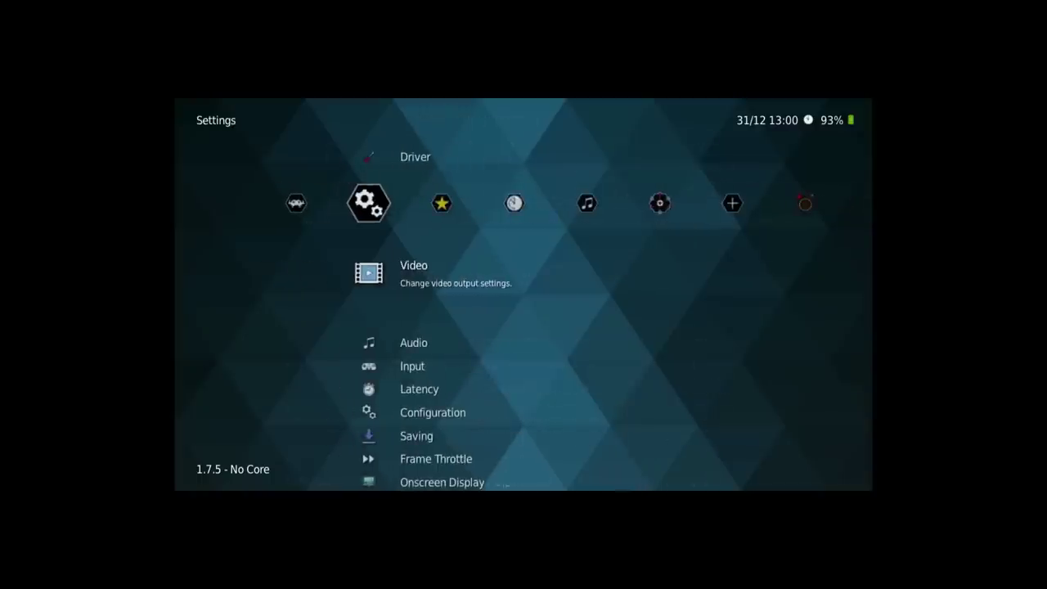
Look through the recently played games listed in RetroArch's History
key(Right)
key(Right)
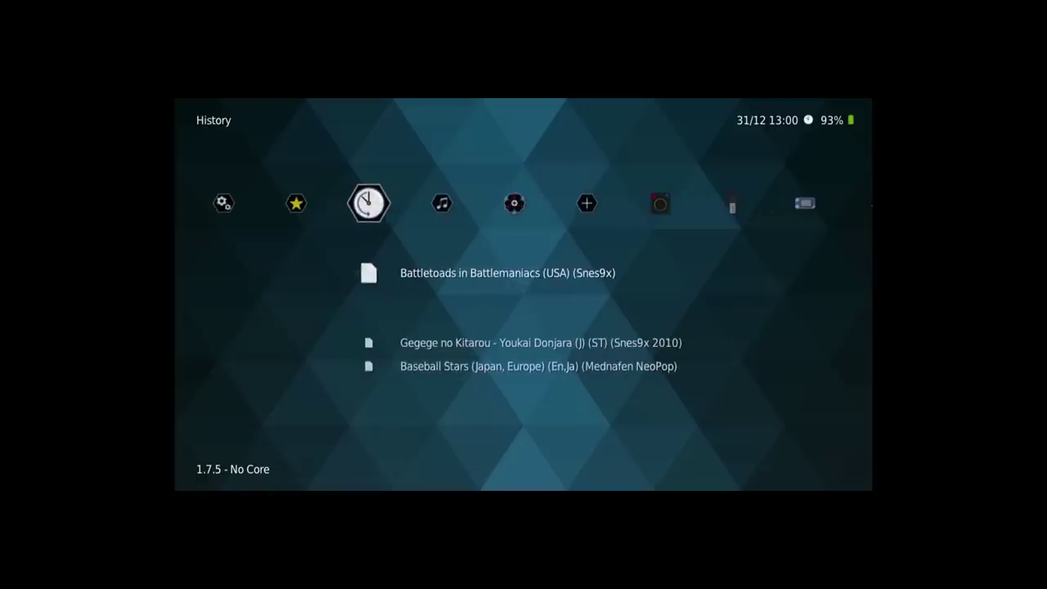
key(Down)
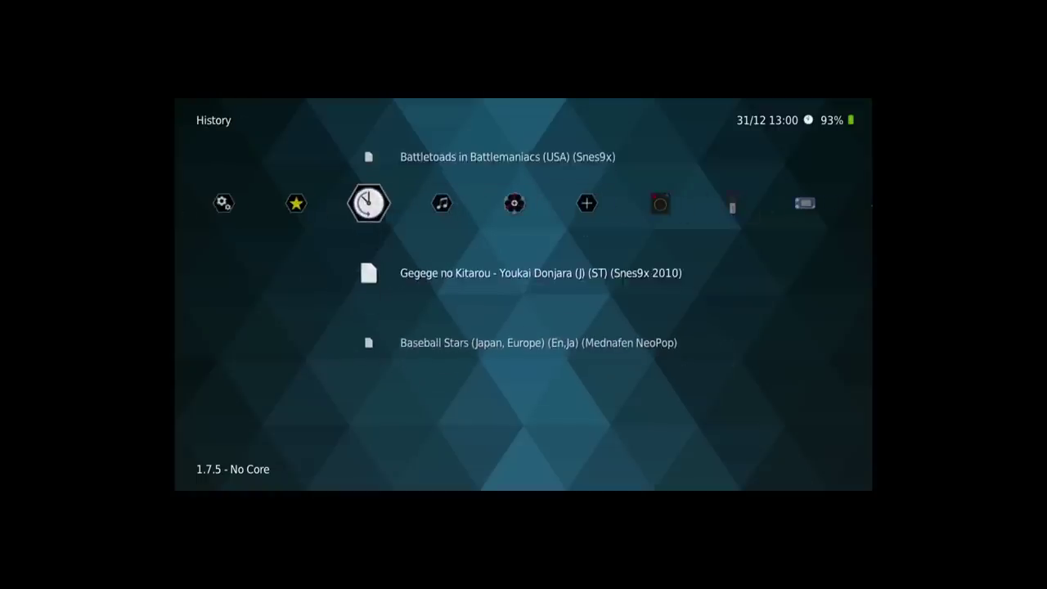
key(Down)
key(Down)
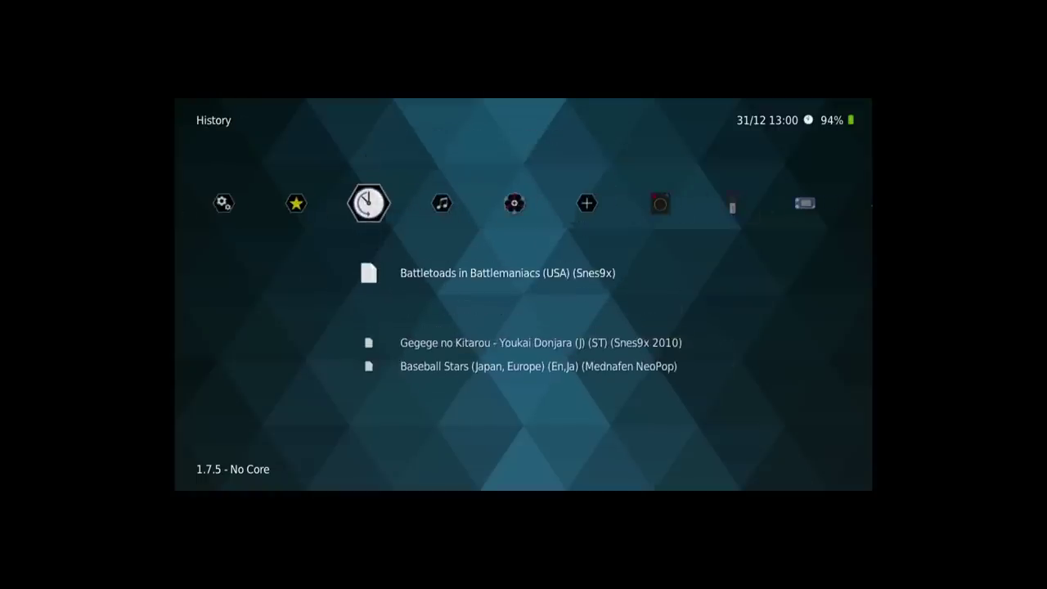
Browse through Music, Netplay Rooms and Import content to the Atari 2600, Atari 7800 and Bandai WonderSwan Color game lists
key(Right)
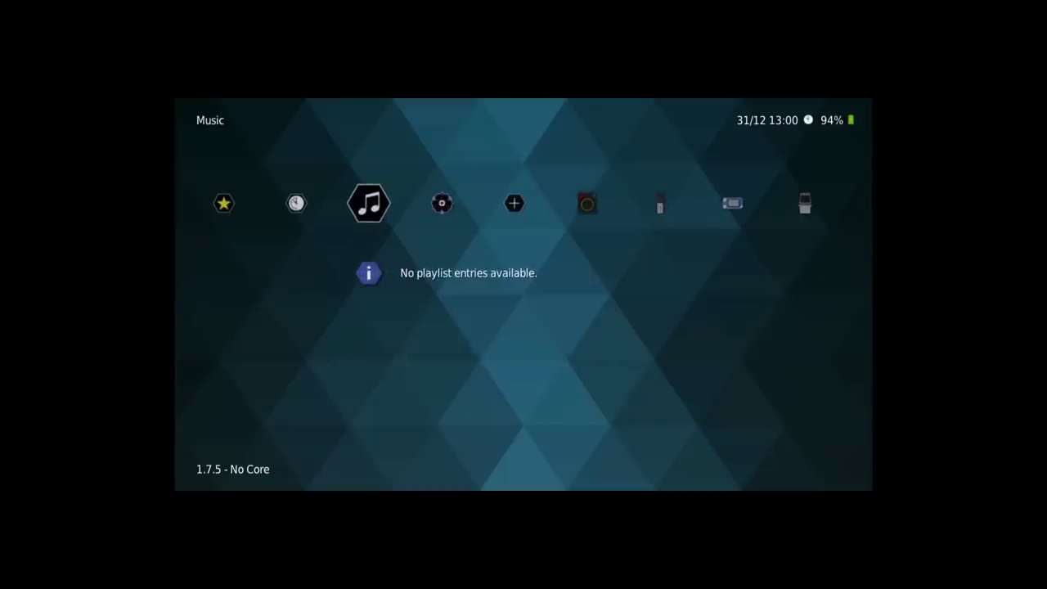
key(Right)
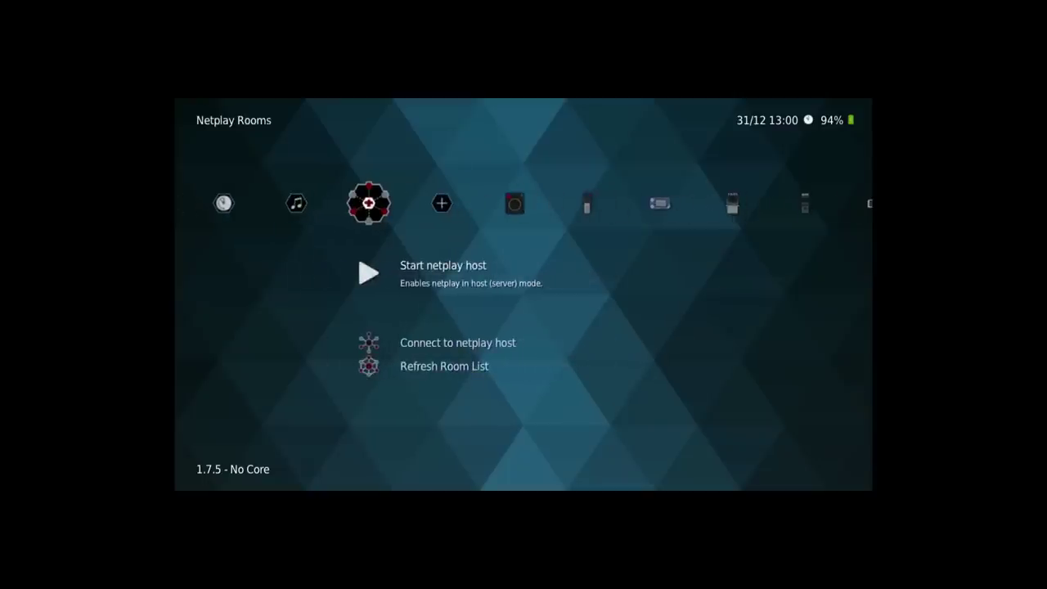
key(Right)
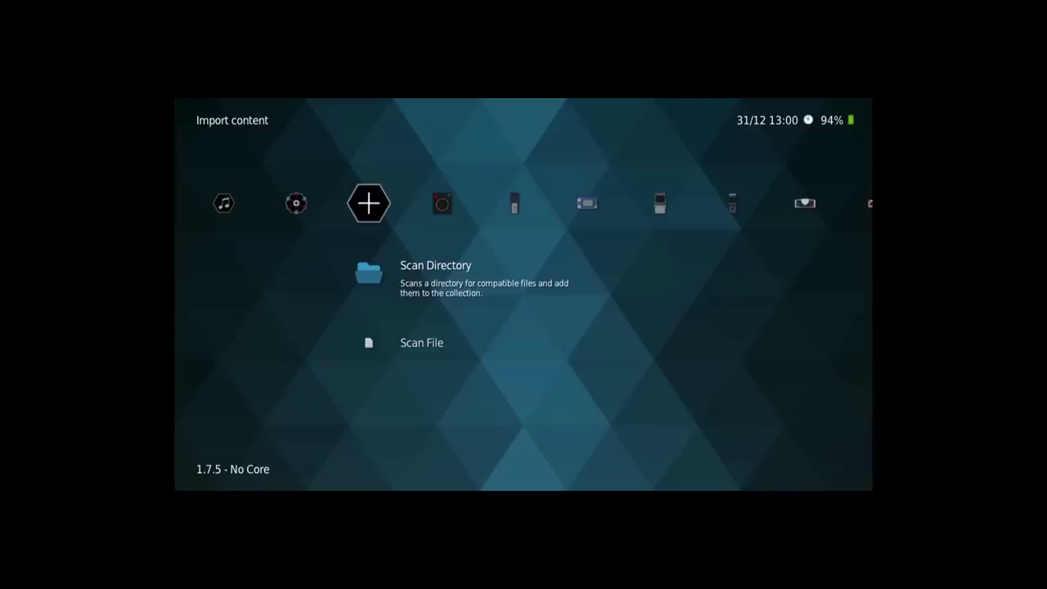
key(Right)
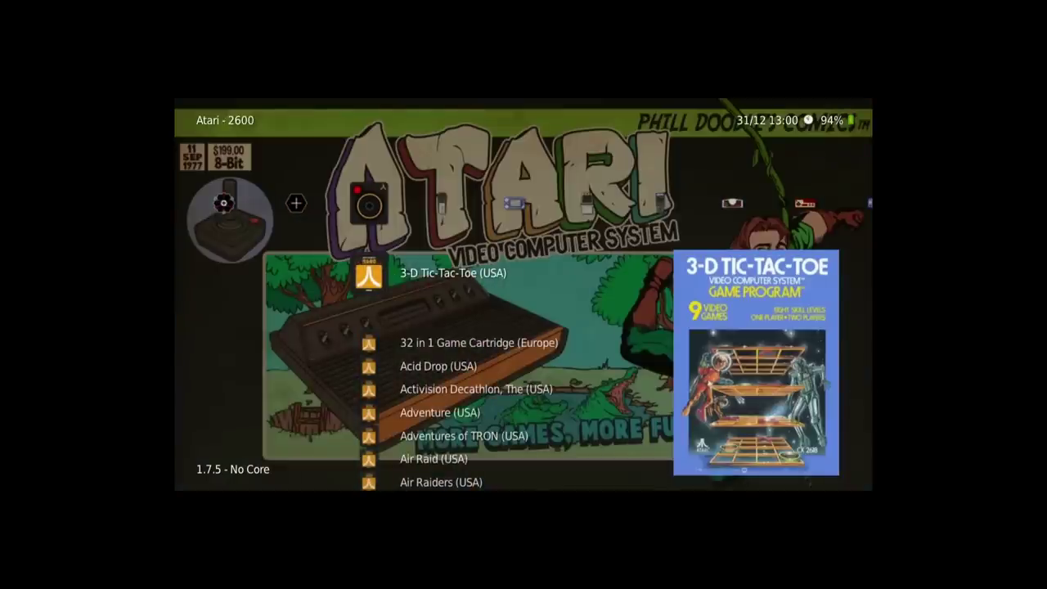
key(Right)
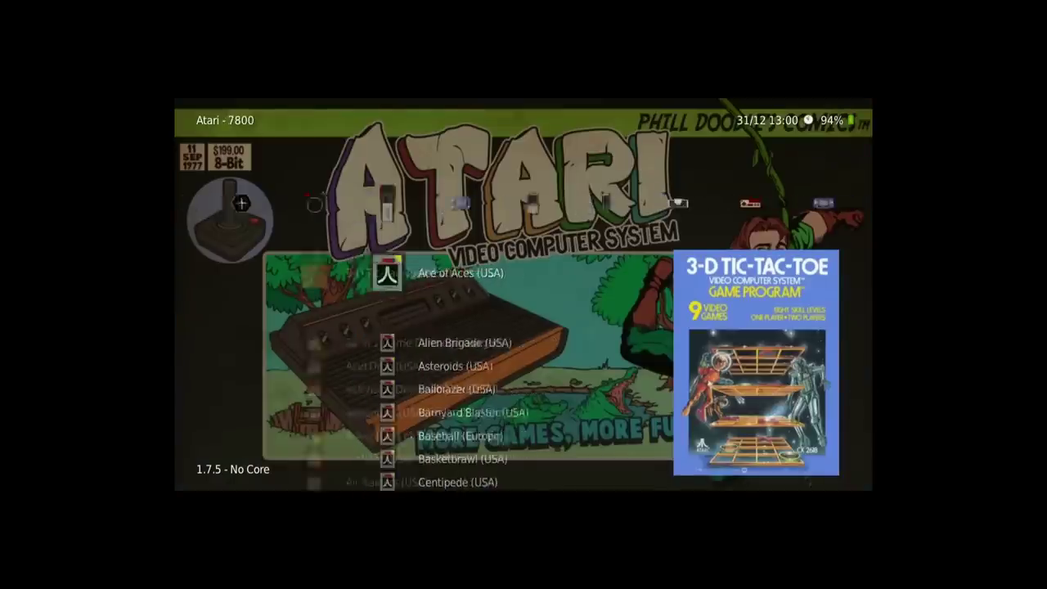
key(Right)
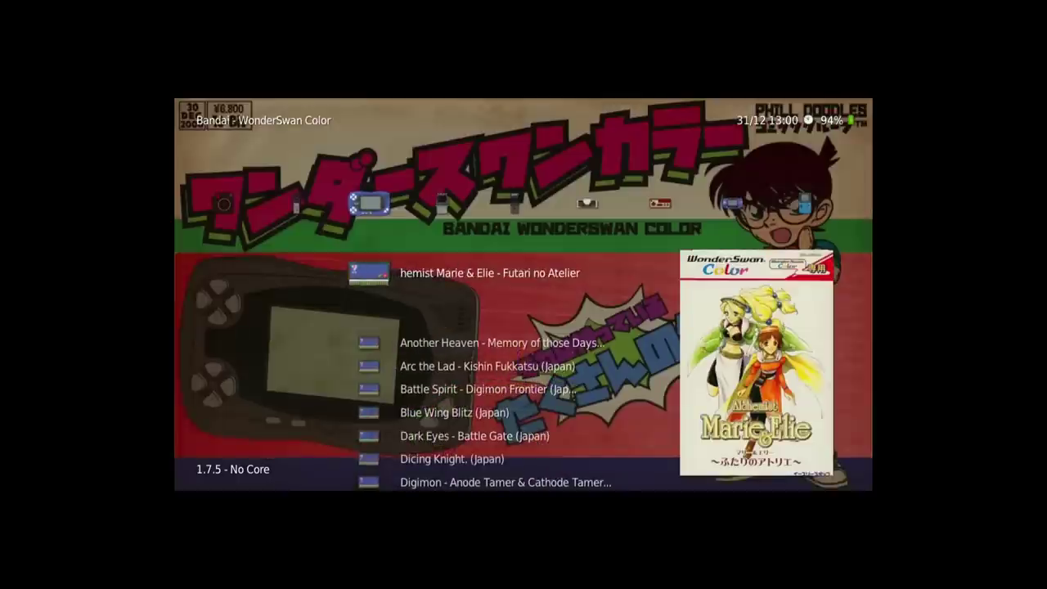